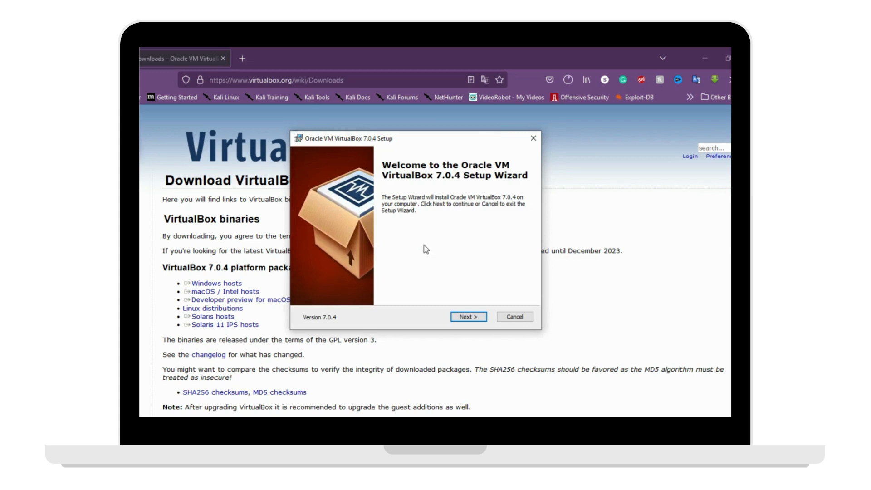
# Run the VirtualBox 7.0.4 setup with the default features and location, accepting the missing Python dependencies, and start the installation.
pyautogui.click(463, 317)
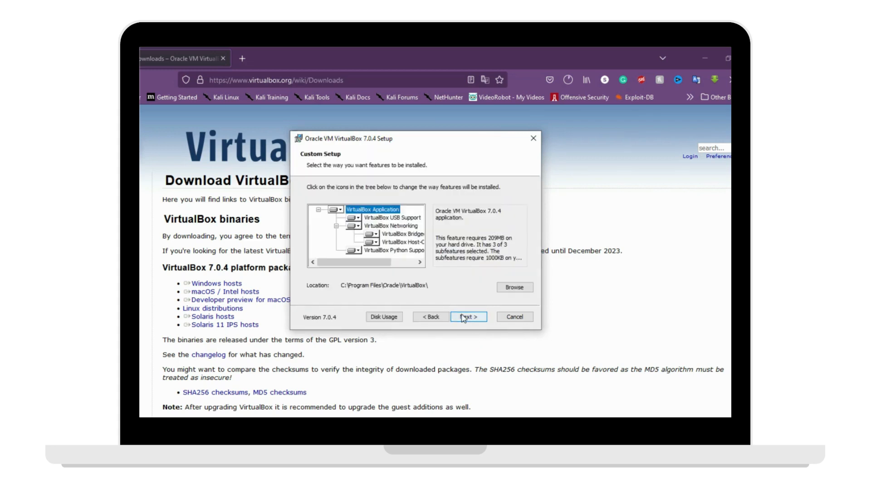
pyautogui.click(464, 317)
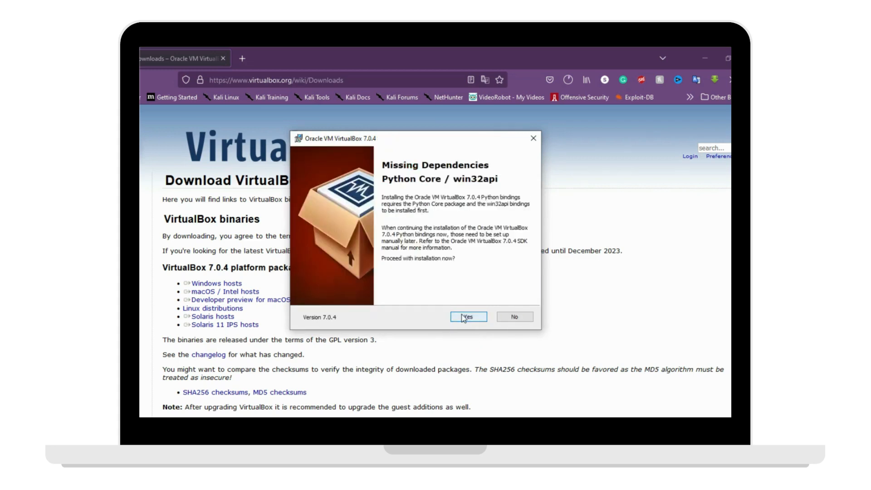
pyautogui.click(464, 316)
pyautogui.click(465, 317)
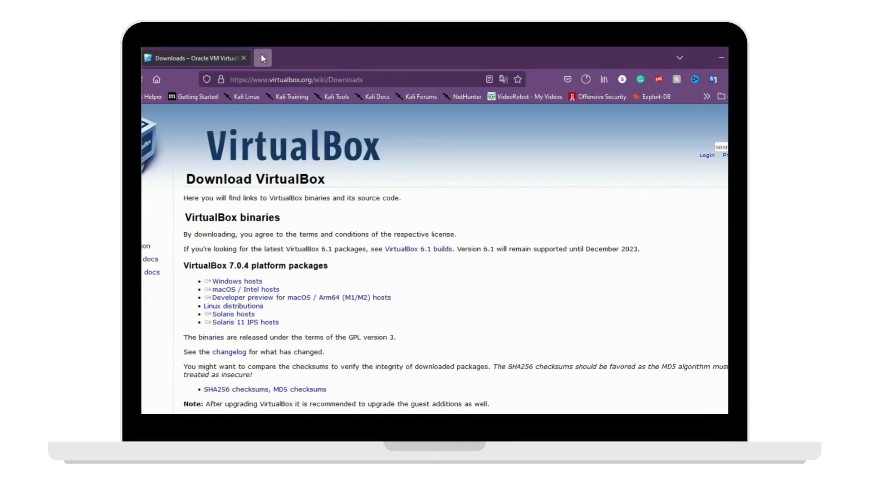
# Search the web for "windows 11" in a new browser tab and open Microsoft's Download Windows 11 page.
pyautogui.click(259, 55)
pyautogui.write('w')
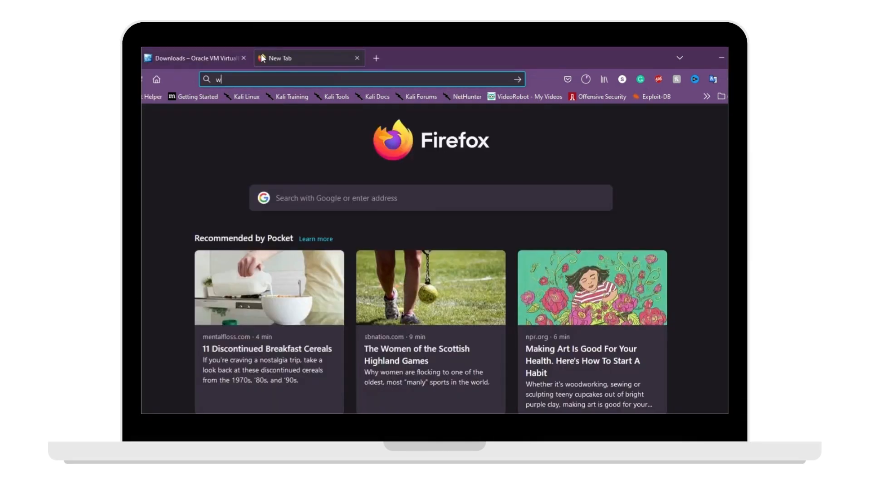
pyautogui.write('indows 11')
pyautogui.press('Return')
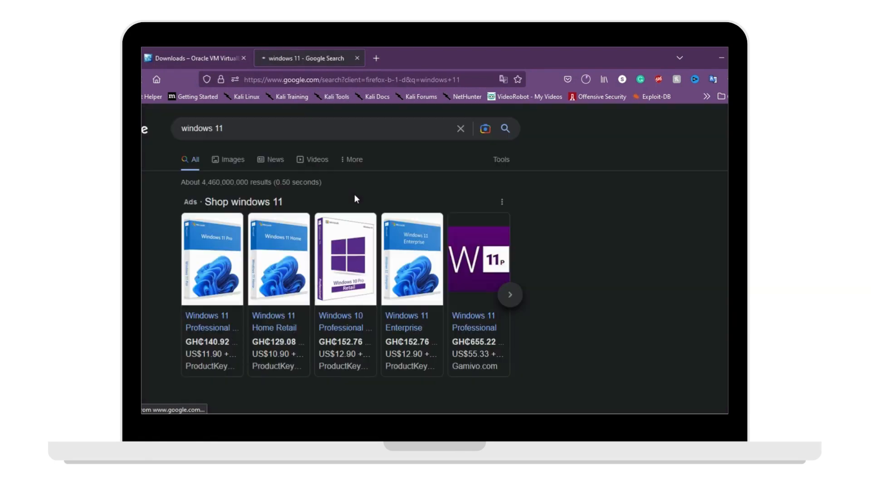
pyautogui.scroll(-5, 611, 131)
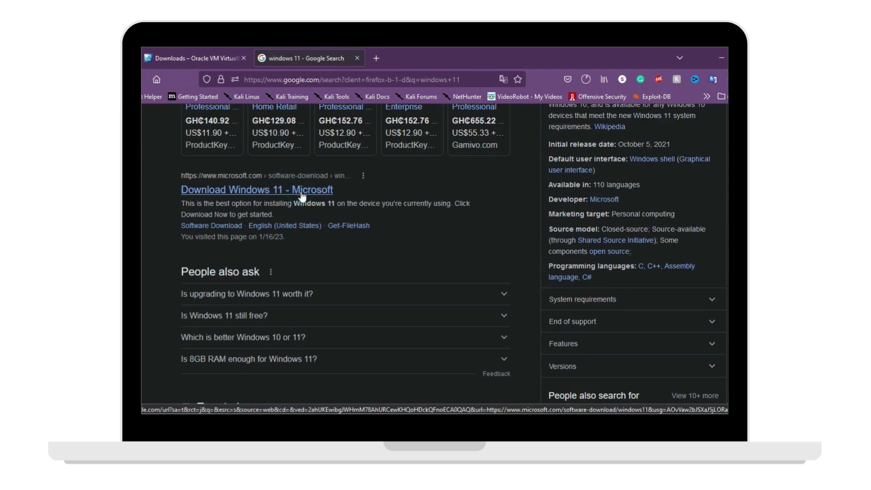
pyautogui.click(302, 195)
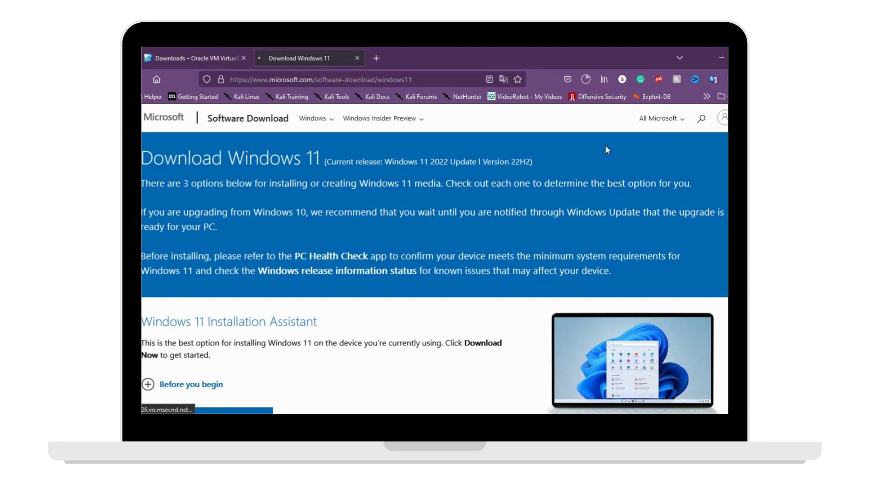
# Request the Windows 11 (multi-edition ISO) disk image for download and open the product language choices.
pyautogui.scroll(-10, 607, 150)
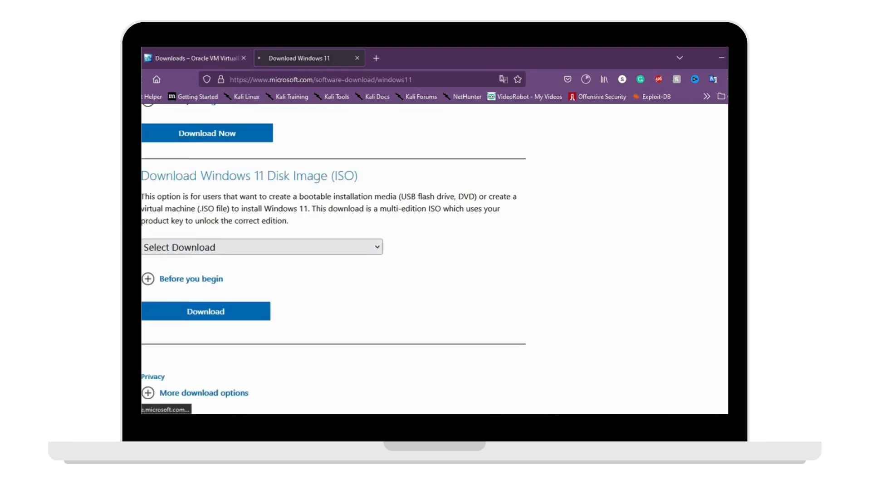
pyautogui.scroll(-1, 434, 259)
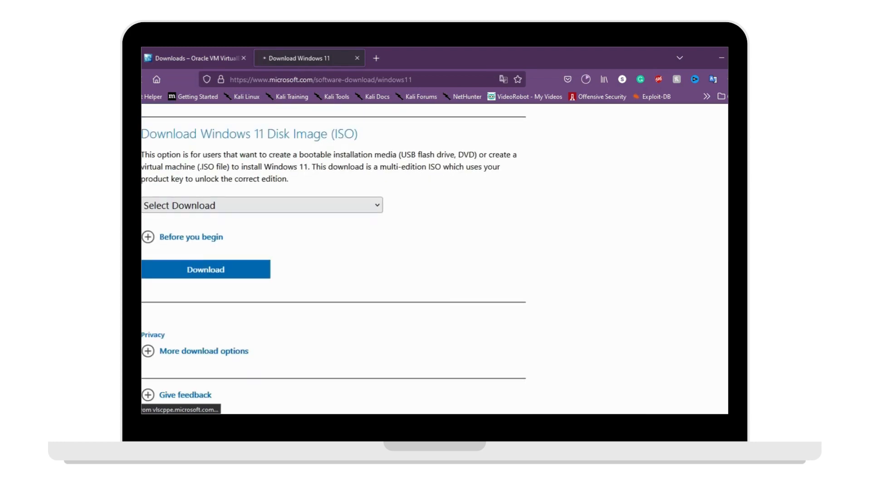
pyautogui.click(334, 209)
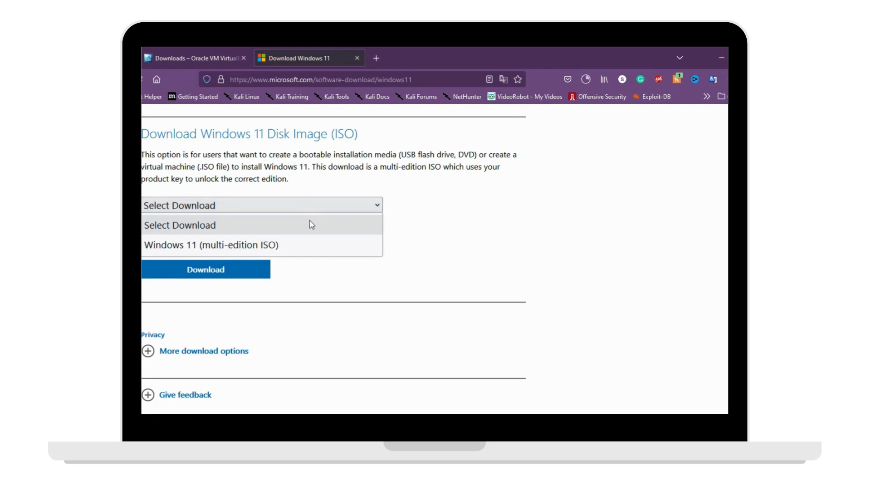
pyautogui.click(309, 225)
pyautogui.click(254, 280)
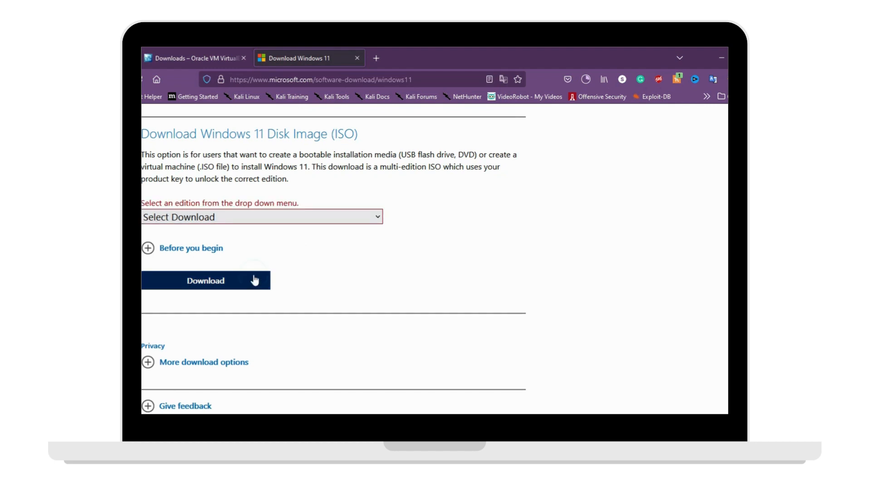
pyautogui.click(229, 217)
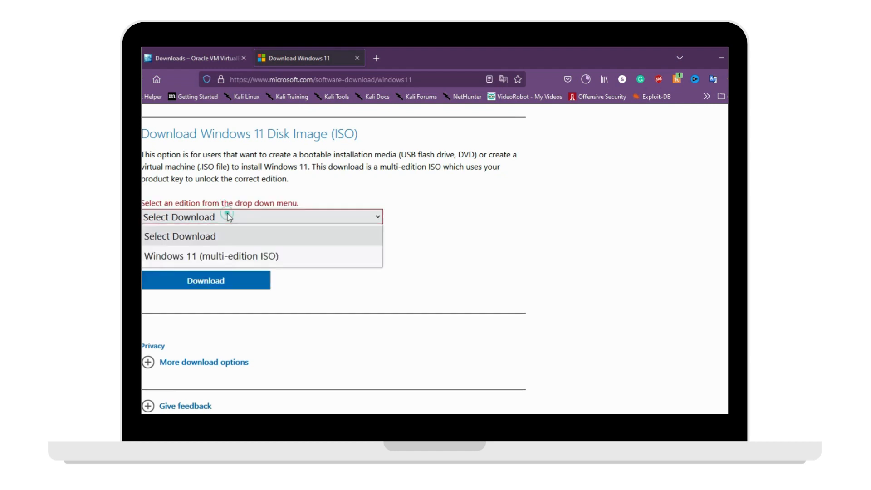
pyautogui.click(228, 256)
pyautogui.click(228, 282)
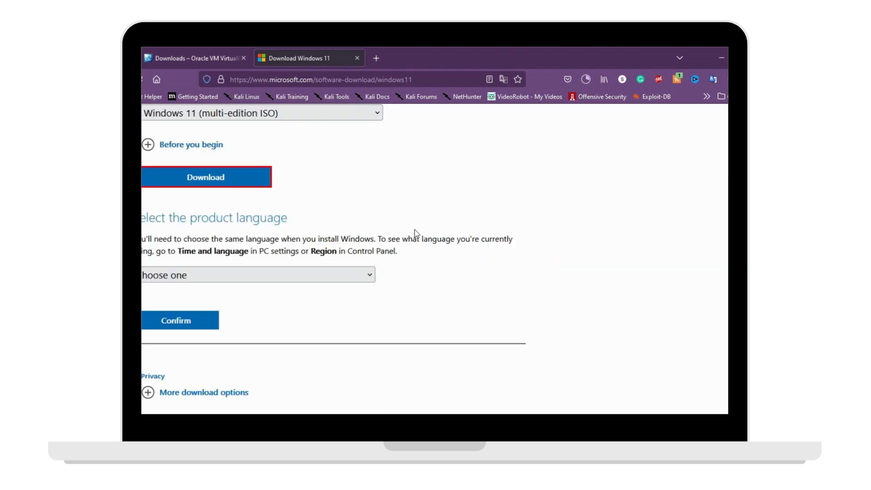
pyautogui.click(296, 273)
pyautogui.moveTo(371, 125); pyautogui.dragTo(370, 164)
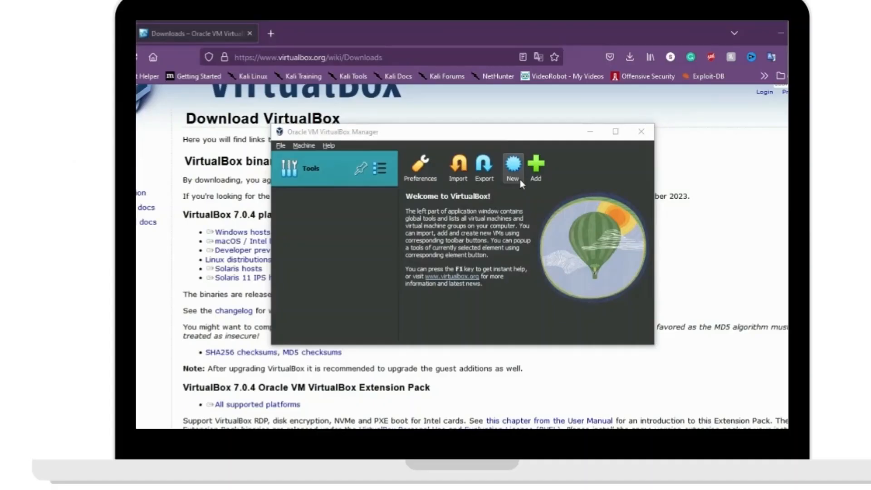
# Create a virtual machine named "windows 11" in VirtualBox Manager, using Win11_22H2_English_x64v1.iso from New folder in Downloads as its ISO image.
pyautogui.click(513, 172)
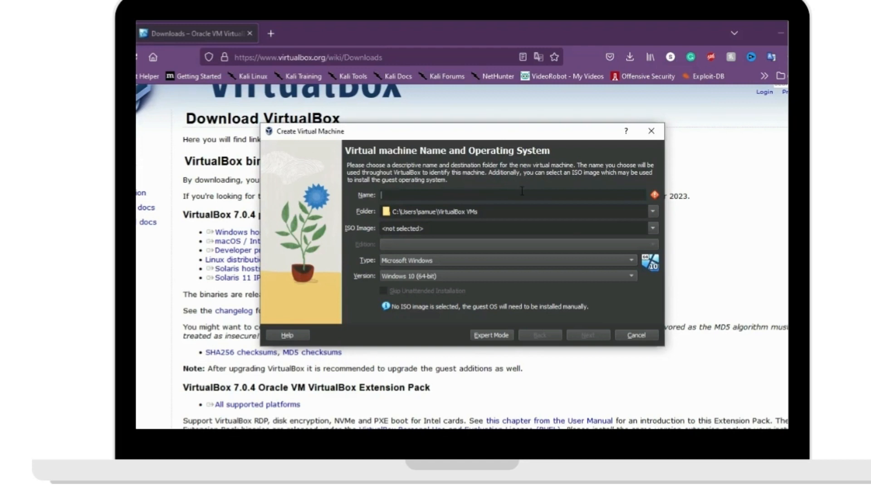
pyautogui.write('windows 11')
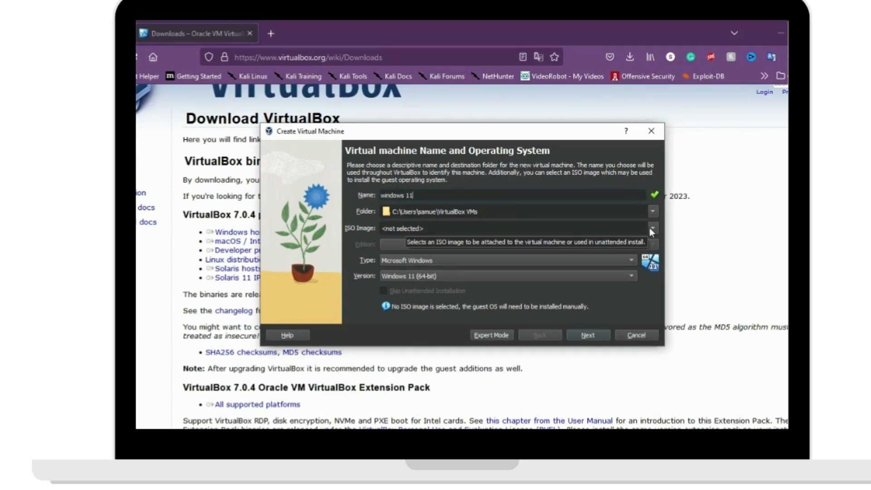
pyautogui.click(652, 228)
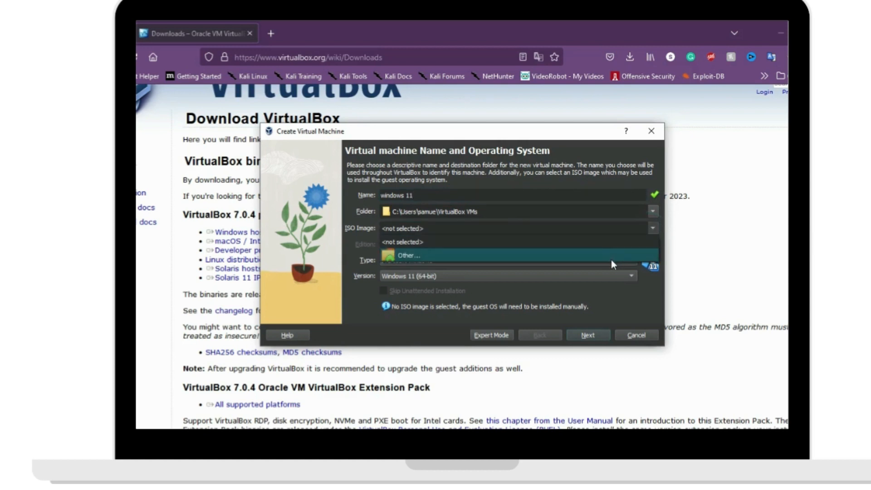
pyautogui.click(611, 258)
pyautogui.click(311, 240)
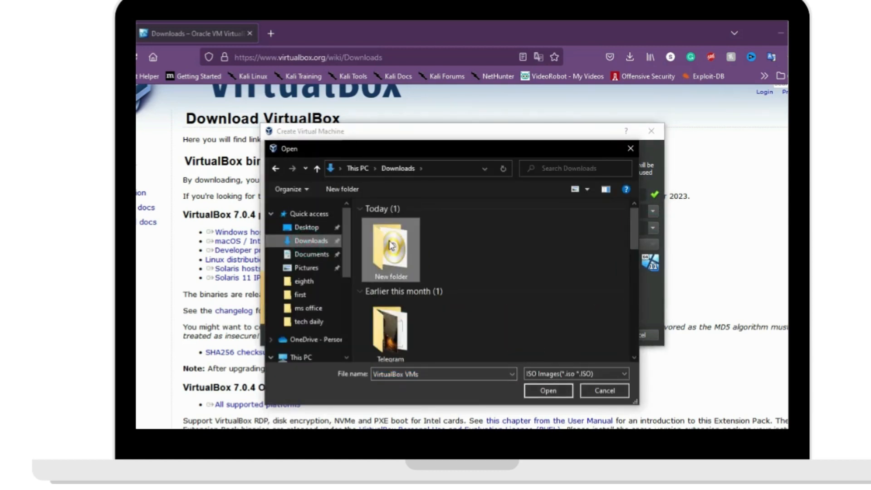
pyautogui.doubleClick(389, 249)
pyautogui.click(420, 221)
pyautogui.click(547, 391)
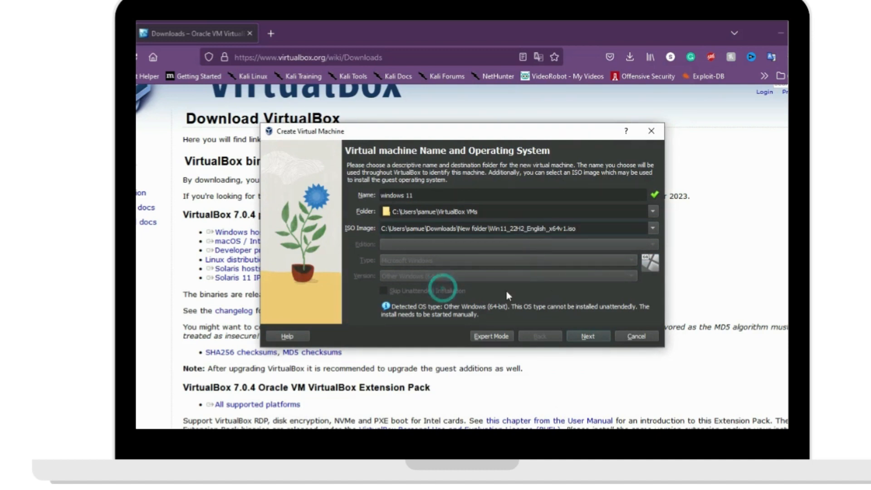
pyautogui.click(586, 337)
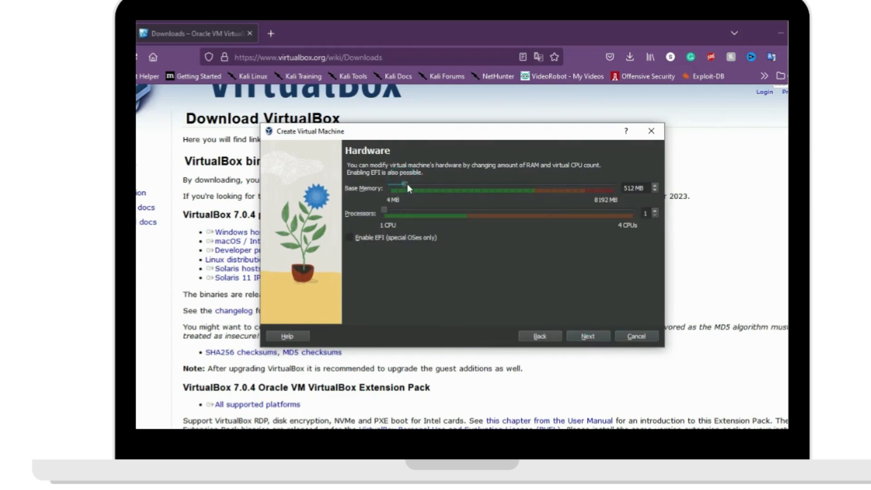
# Give the virtual machine 4096 MB of base memory and a new 40.26 GB virtual hard disk, and finish creating it.
pyautogui.moveTo(409, 183); pyautogui.dragTo(501, 184)
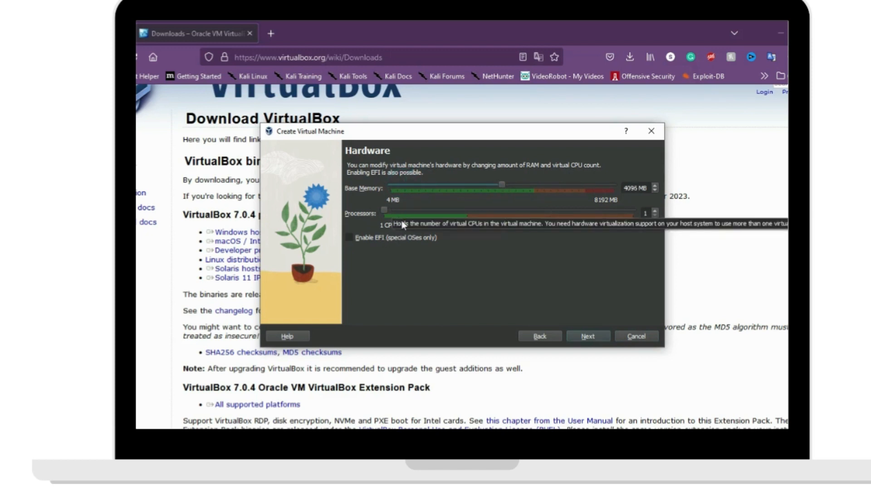
pyautogui.click(587, 336)
pyautogui.moveTo(541, 204); pyautogui.dragTo(552, 206)
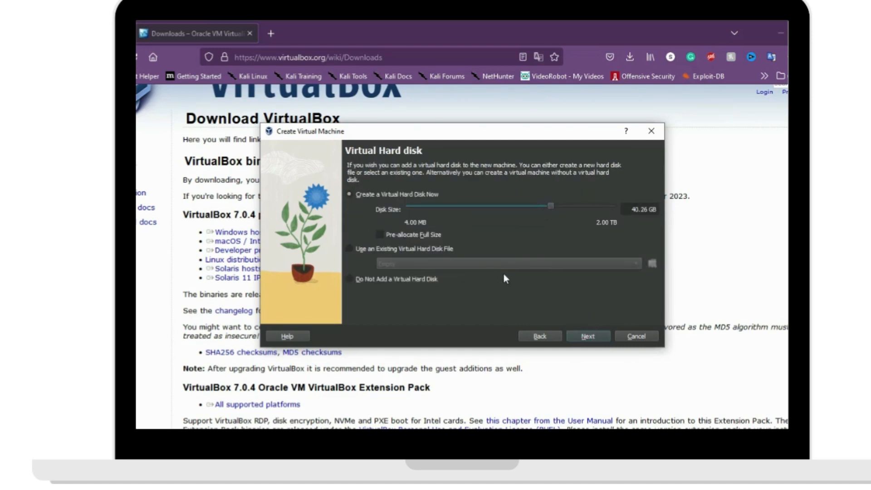
pyautogui.click(588, 336)
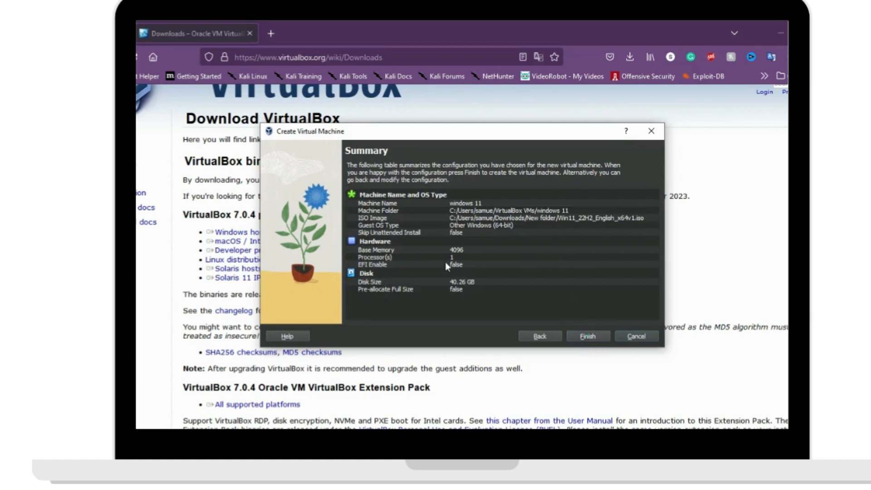
pyautogui.click(587, 337)
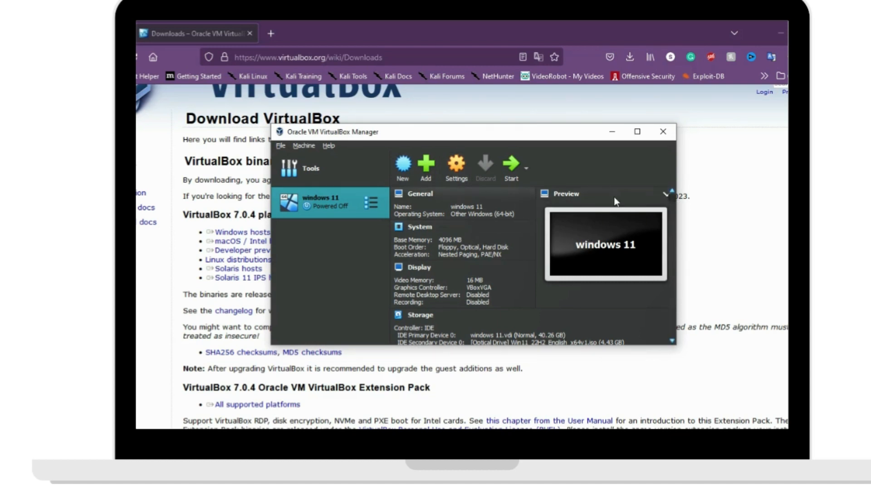
# Start the windows 11 virtual machine.
pyautogui.moveTo(672, 199)
pyautogui.mouseDown()
pyautogui.moveTo(679, 326)
pyautogui.moveTo(675, 193)
pyautogui.mouseUp()
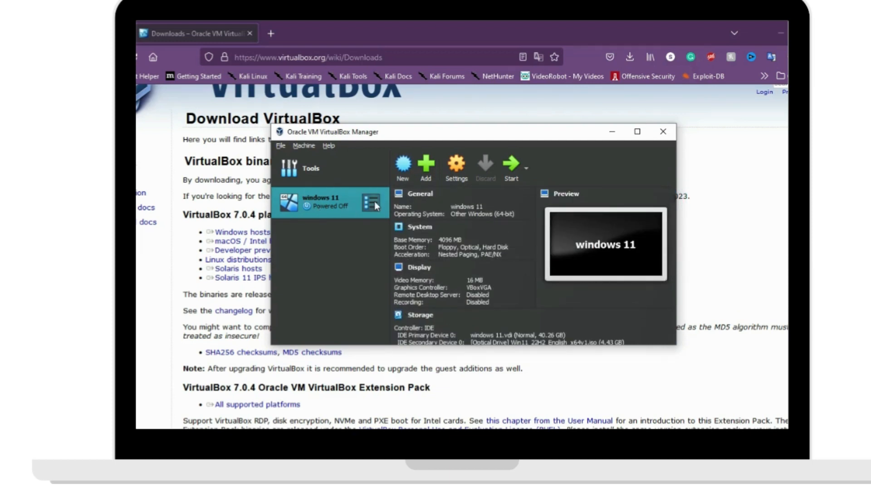
pyautogui.click(511, 166)
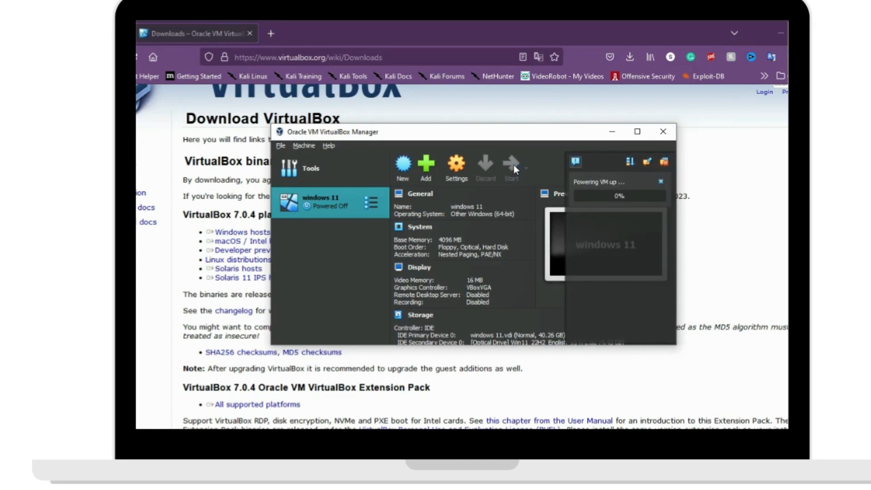
pyautogui.click(425, 166)
pyautogui.doubleClick(421, 227)
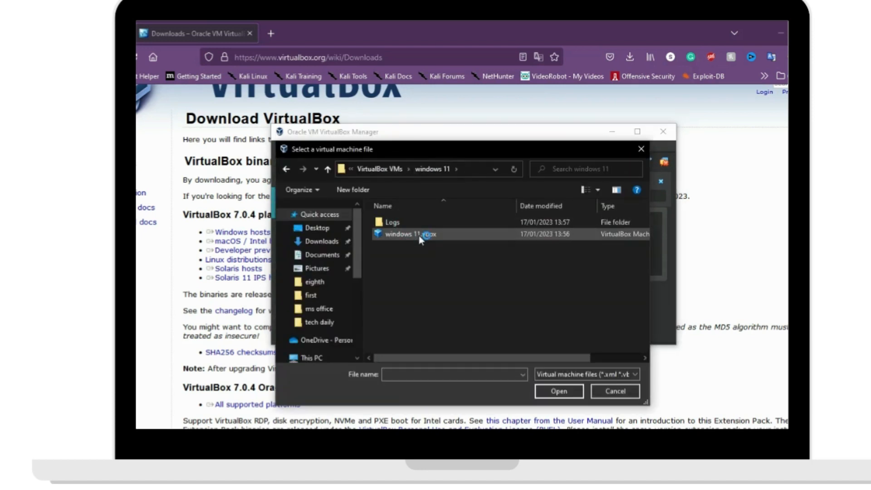
pyautogui.click(284, 173)
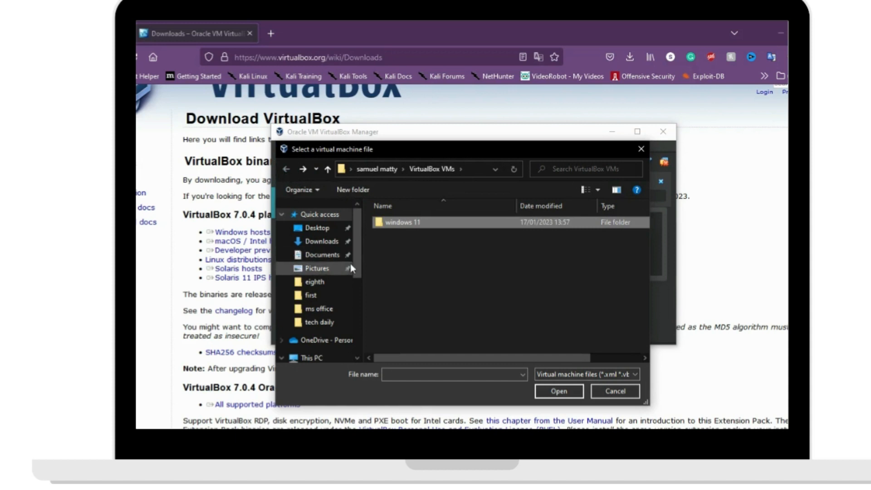
pyautogui.click(321, 241)
pyautogui.doubleClick(399, 243)
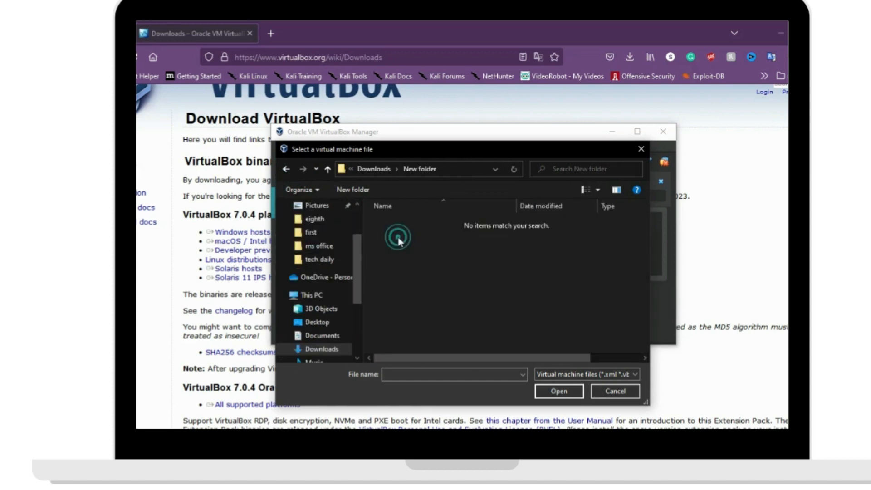
pyautogui.click(615, 391)
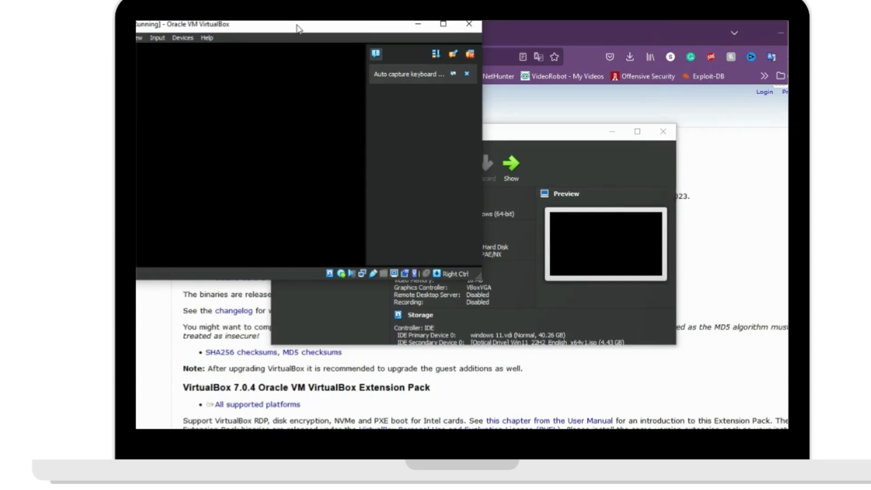
# Reposition the running virtual machine's window and accept English (United States) and the US keyboard in Windows Setup.
pyautogui.moveTo(298, 29); pyautogui.dragTo(485, 117)
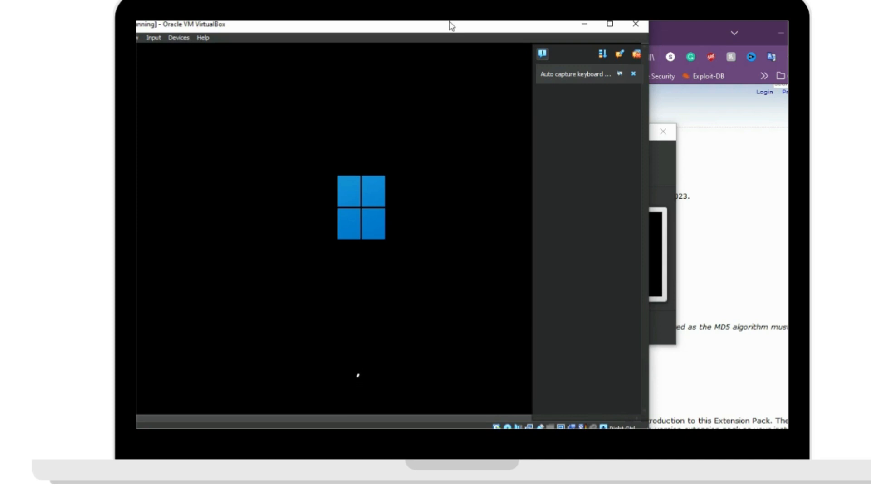
pyautogui.moveTo(451, 26); pyautogui.dragTo(531, 33)
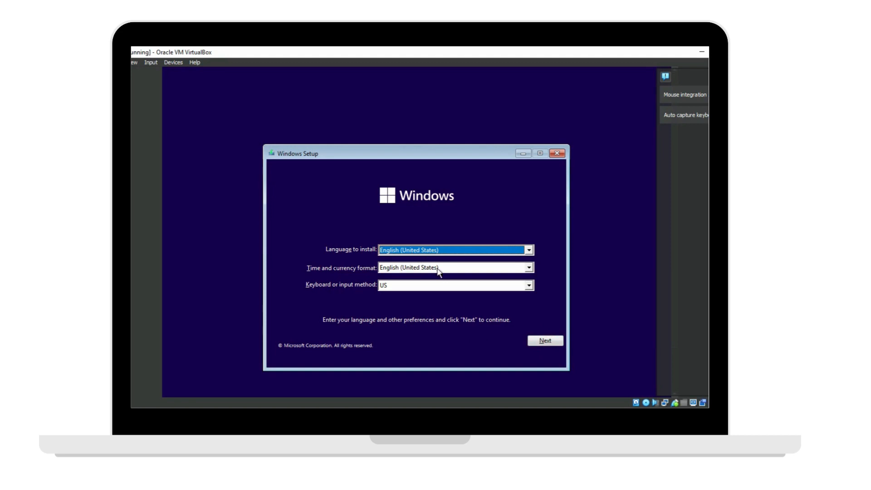
pyautogui.click(541, 343)
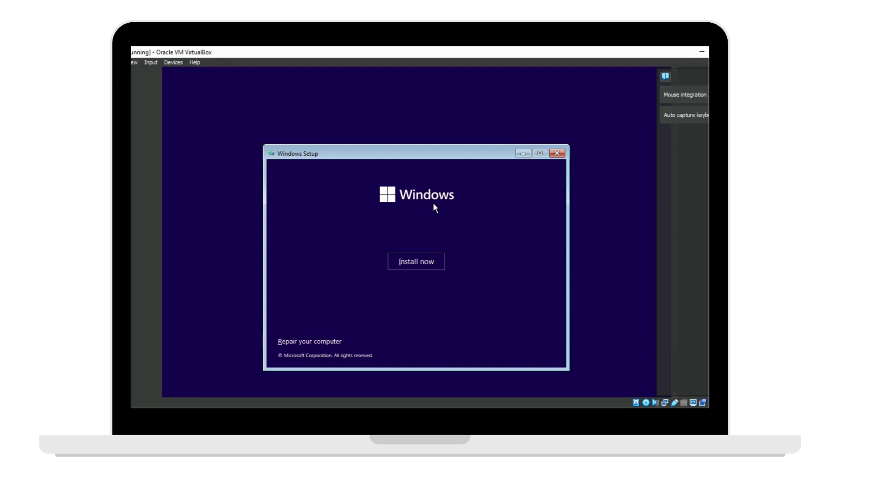
# Open a command prompt from the Windows Setup install screen and run regedit.
pyautogui.hotkey('shift', 'F10')
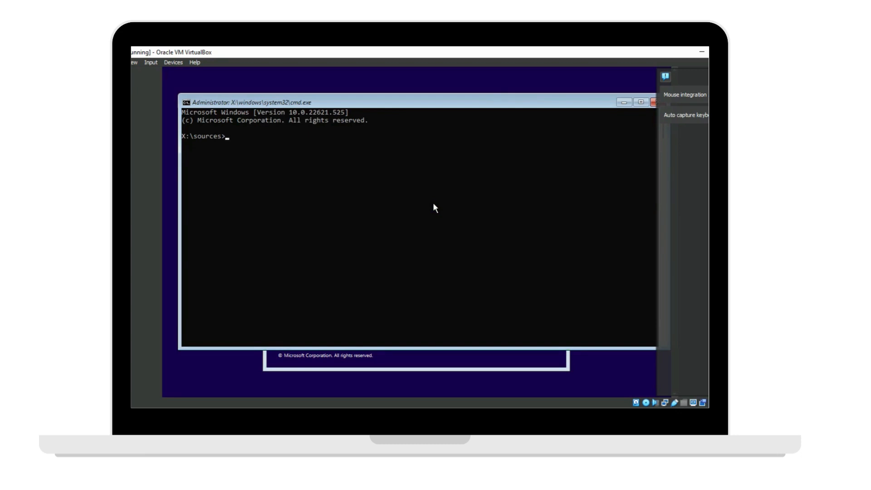
pyautogui.write('regedit')
pyautogui.press('Return')
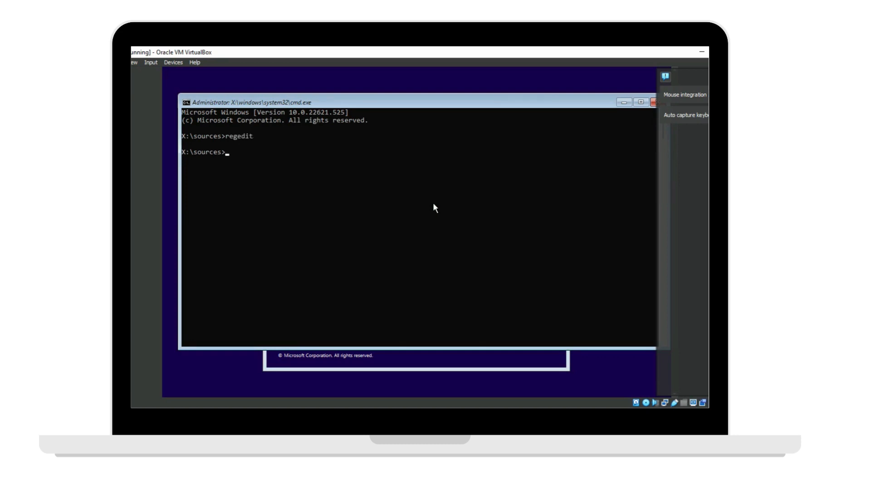
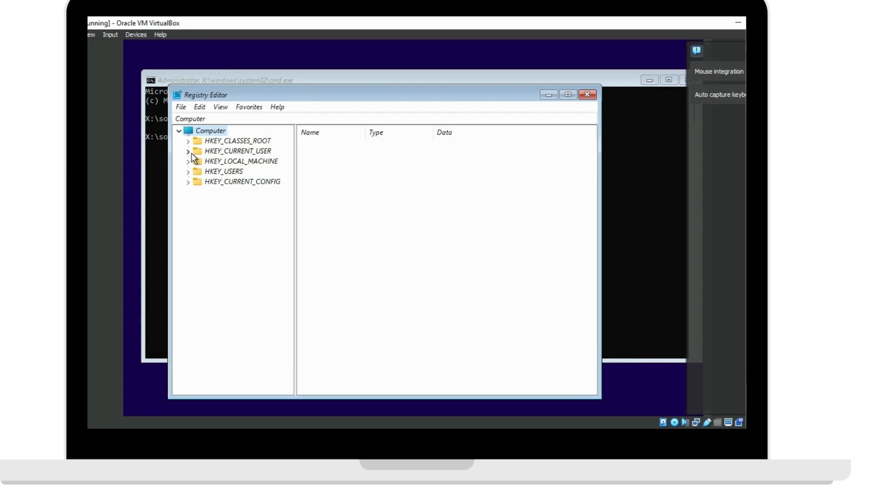
# Expand HKEY_LOCAL_MACHINE and SYSTEM in the registry tree and select the Setup key.
pyautogui.click(188, 161)
pyautogui.click(196, 222)
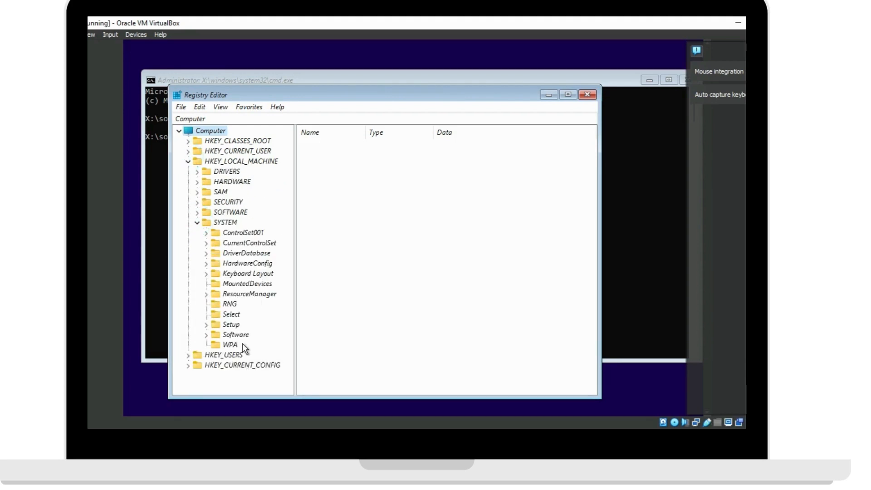
pyautogui.click(208, 325)
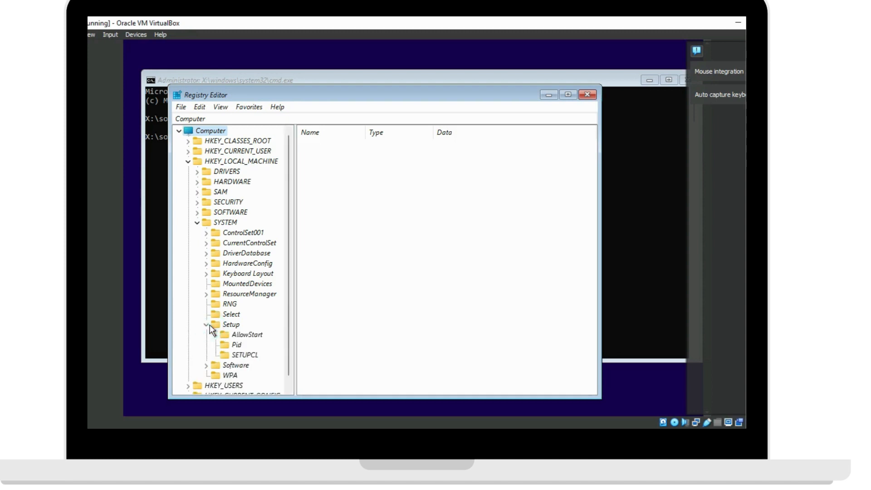
pyautogui.click(233, 356)
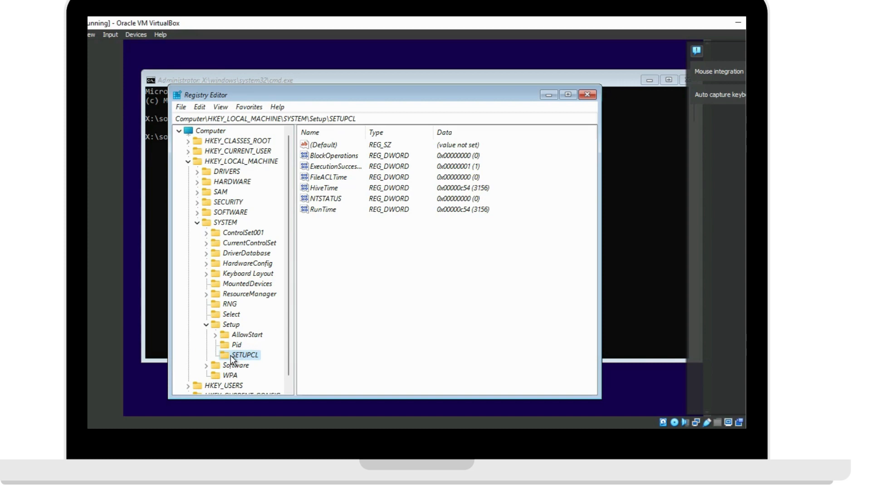
pyautogui.click(206, 324)
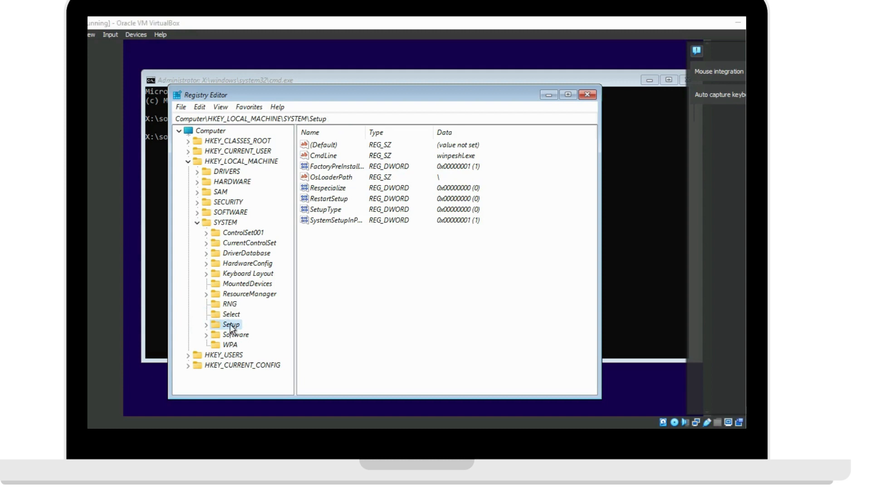
pyautogui.click(206, 325)
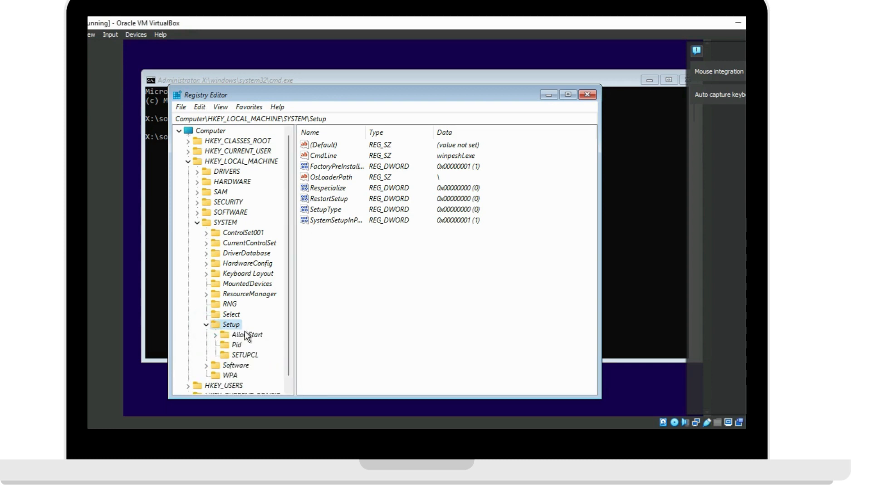
pyautogui.click(215, 335)
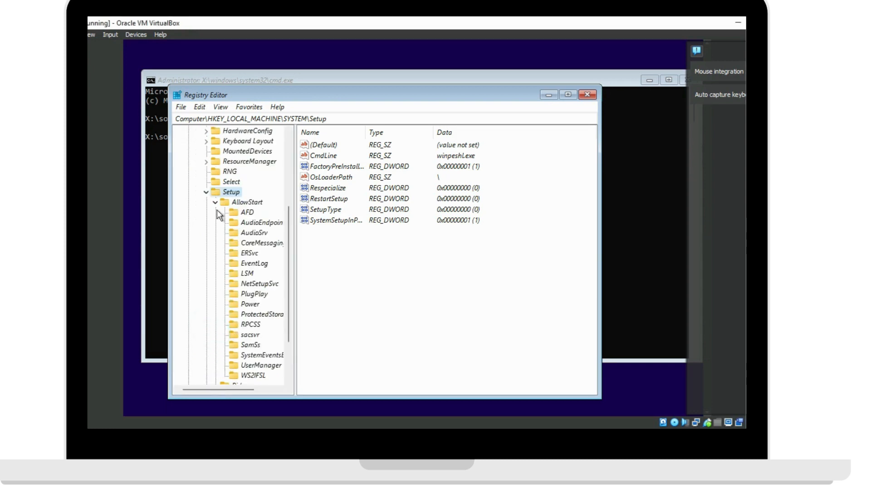
pyautogui.click(215, 202)
pyautogui.click(207, 322)
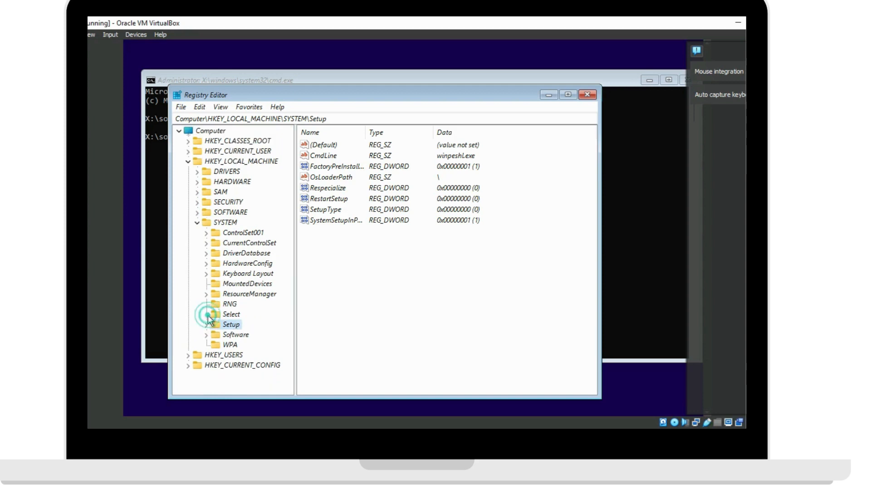
# Create a new key named LapConfig under HKEY_LOCAL_MACHINE\SYSTEM\Setup.
pyautogui.rightClick(224, 324)
pyautogui.moveTo(263, 347)
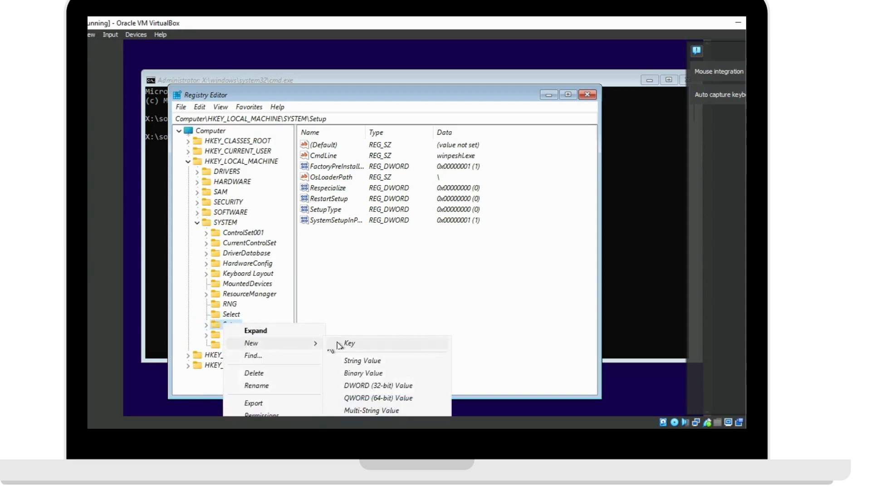
pyautogui.click(363, 347)
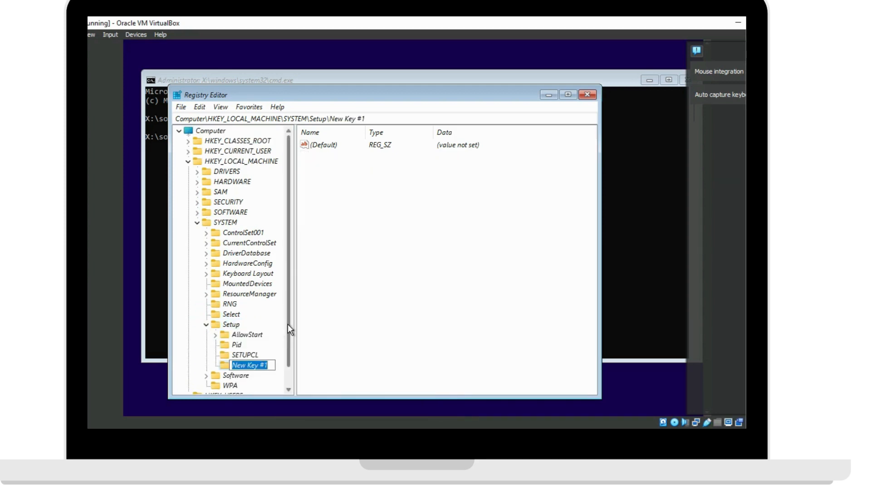
pyautogui.scroll(-1, 287, 324)
pyautogui.rightClick(247, 345)
pyautogui.click(277, 405)
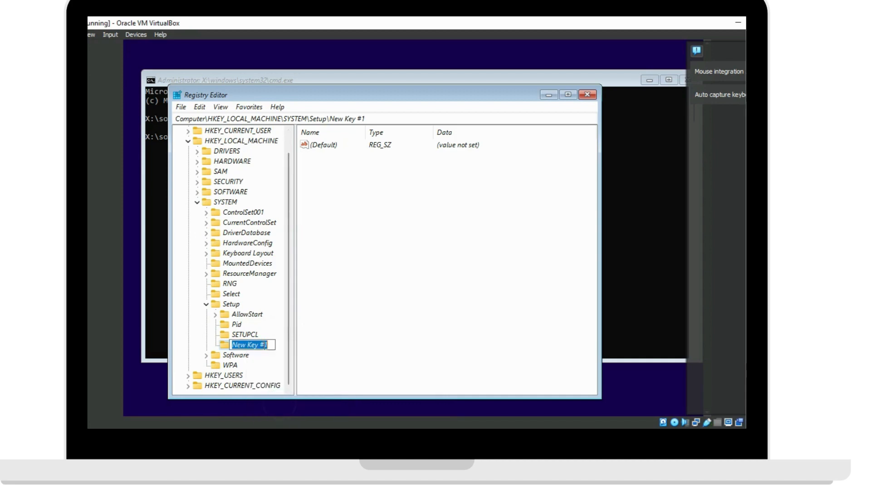
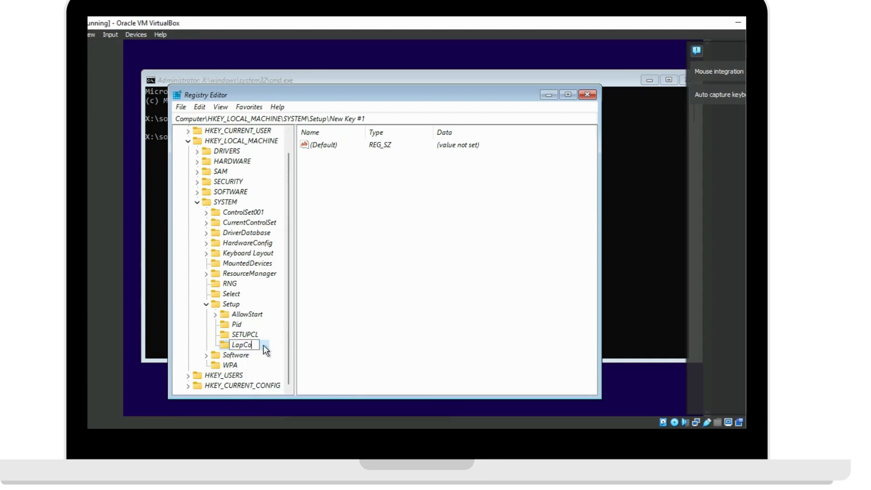
pyautogui.write('nfig')
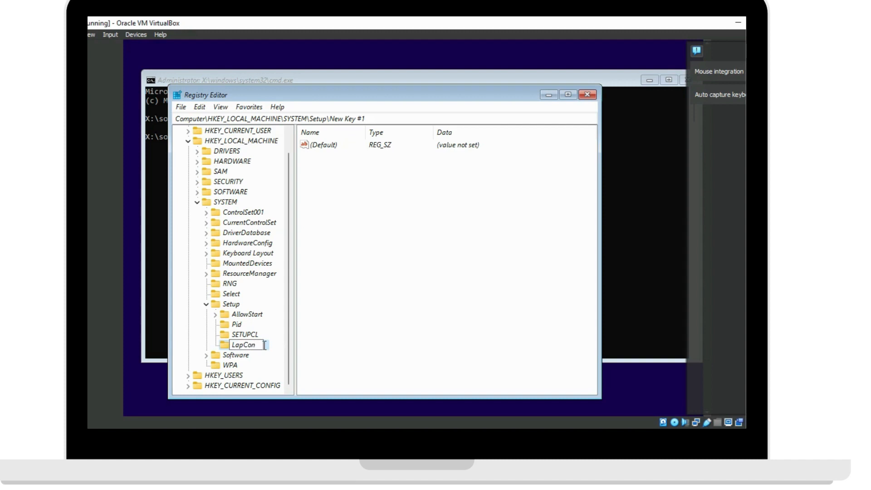
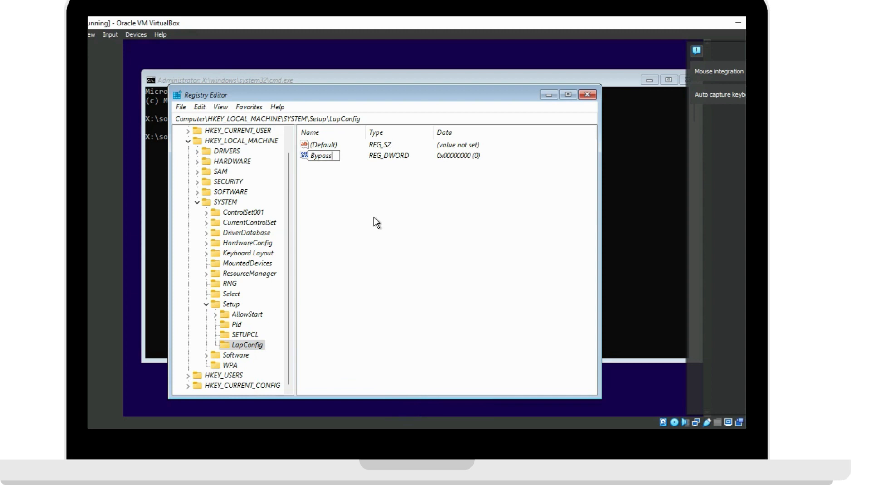
# Add a DWORD (32-bit) value named BypassTPMCheck to the LapConfig key and set its data to 1.
pyautogui.write('PMCheck')
pyautogui.press('Return')
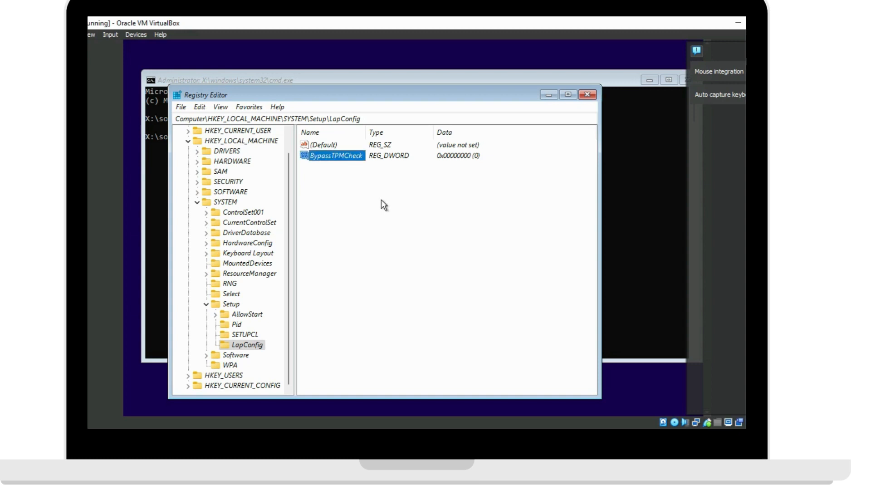
pyautogui.doubleClick(343, 157)
pyautogui.write('1')
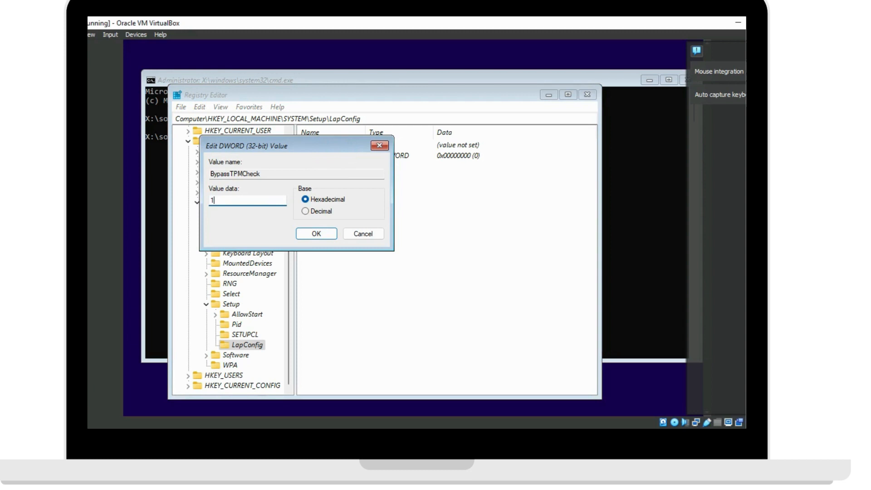
pyautogui.click(334, 231)
# Add a DWORD (32-bit) value named BypassSecureBootCheck to the LapConfig key and set its data to 1.
pyautogui.rightClick(245, 345)
pyautogui.moveTo(286, 365)
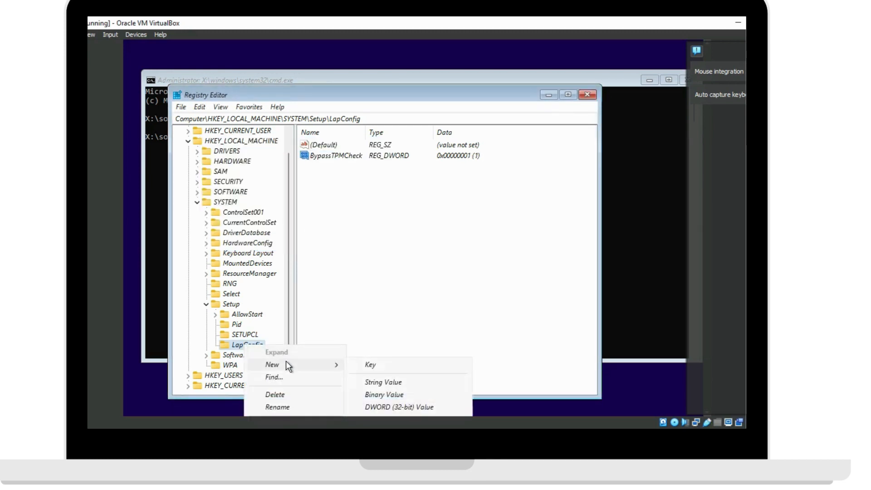
pyautogui.click(407, 407)
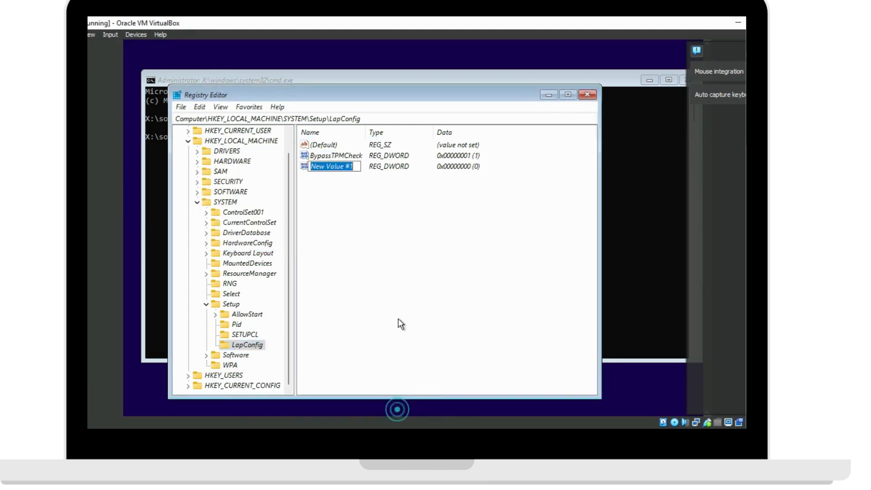
pyautogui.write('By')
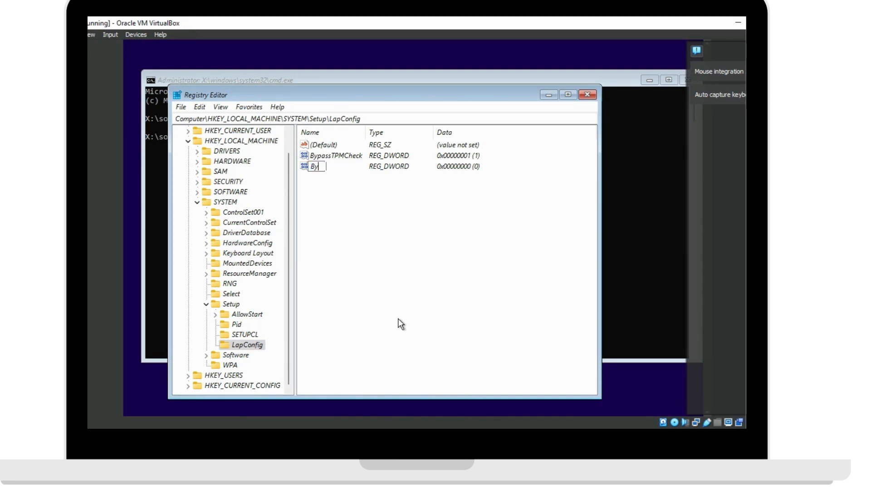
pyautogui.write('passSecureBootC')
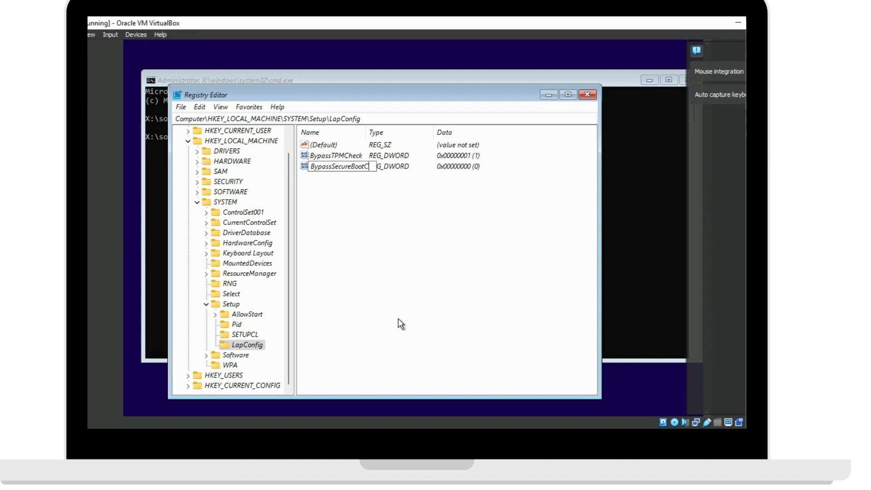
pyautogui.write('heck')
pyautogui.press('Return')
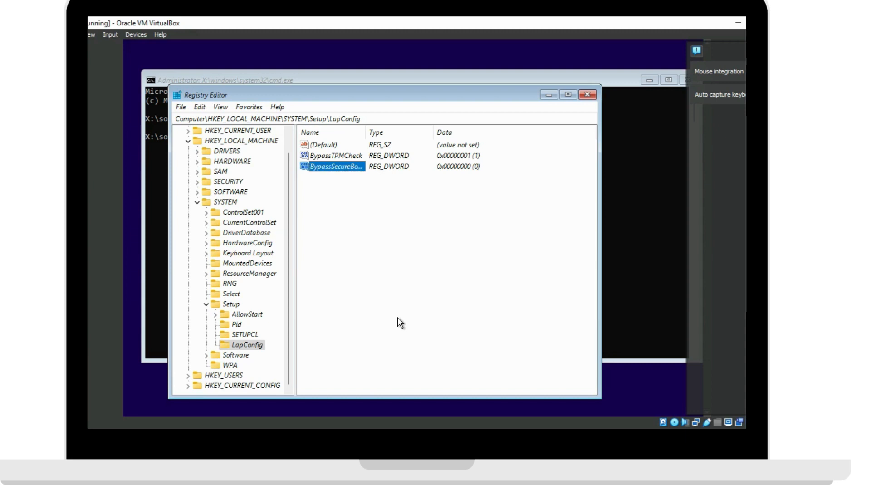
pyautogui.doubleClick(331, 167)
pyautogui.write('1')
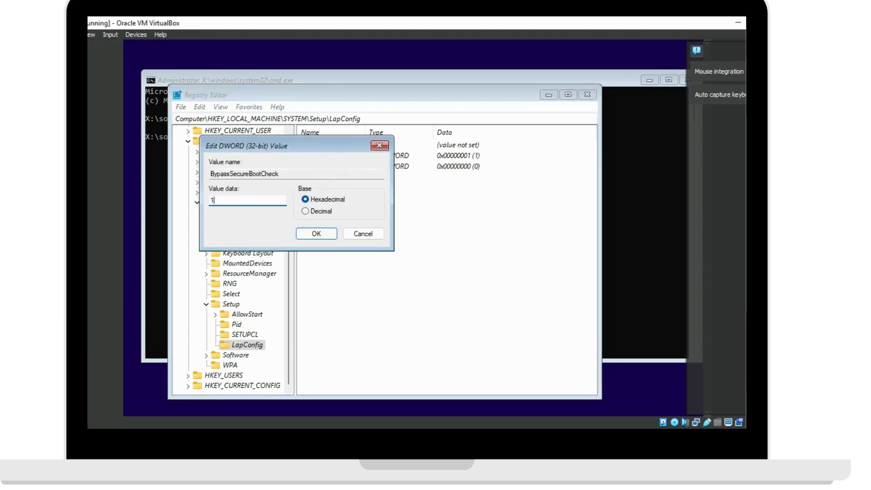
pyautogui.click(316, 233)
# Add a DWORD (32-bit) value named BypassRamCheck to the LapConfig key and set its data to 1.
pyautogui.rightClick(253, 349)
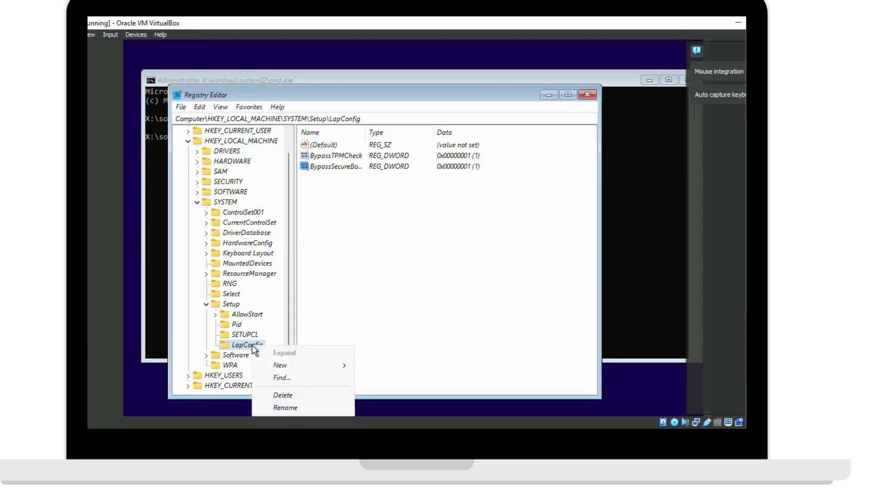
pyautogui.moveTo(301, 364)
pyautogui.click(399, 408)
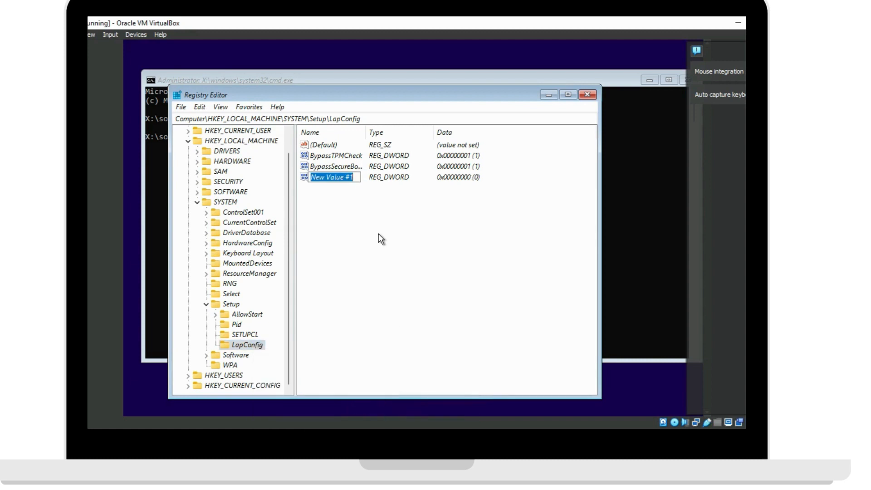
pyautogui.write('B')
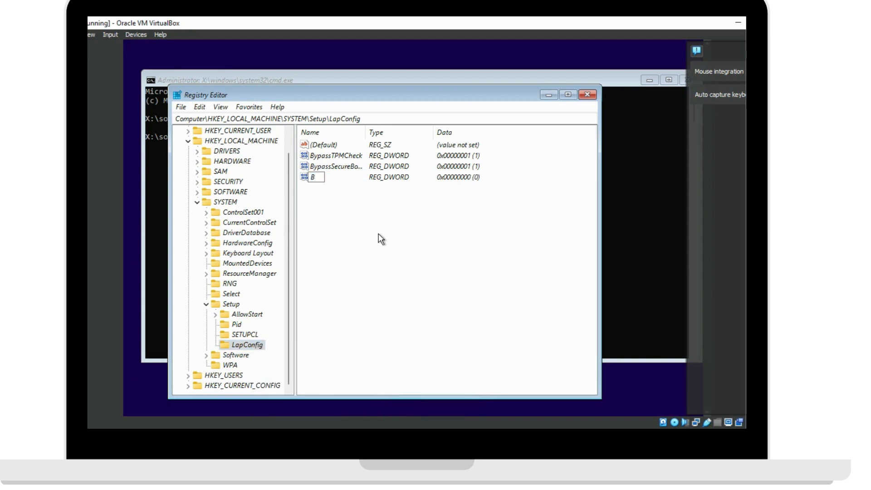
pyautogui.write('ypassRam')
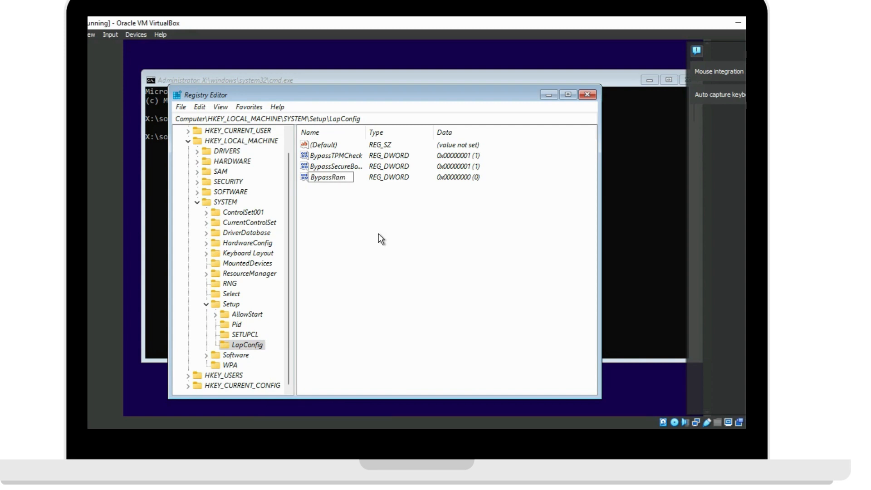
pyautogui.write('Check')
pyautogui.press('Return')
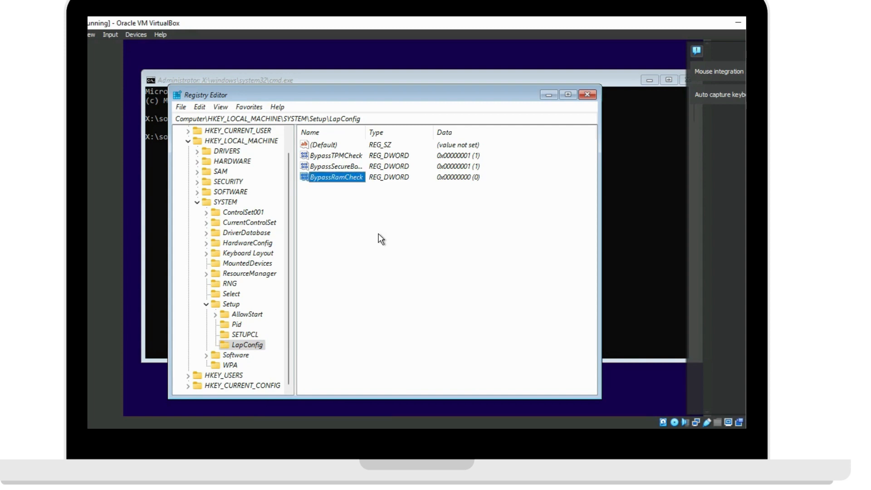
pyautogui.doubleClick(345, 177)
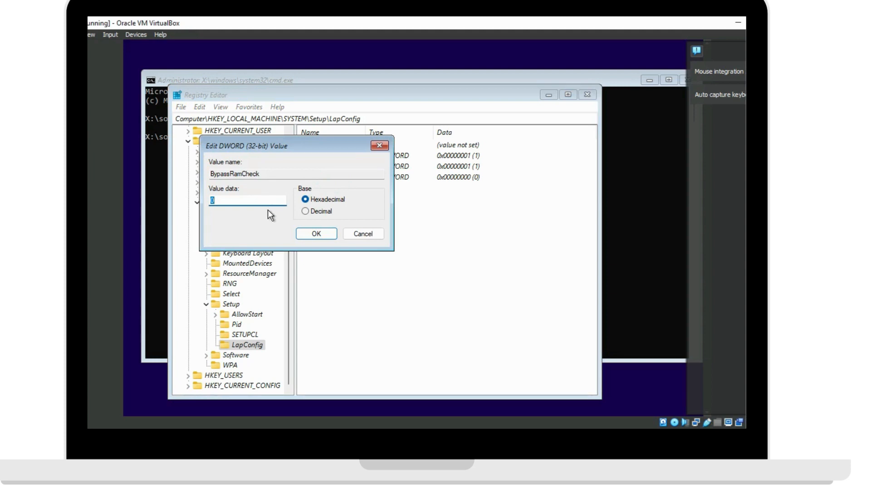
pyautogui.write('1')
pyautogui.click(316, 233)
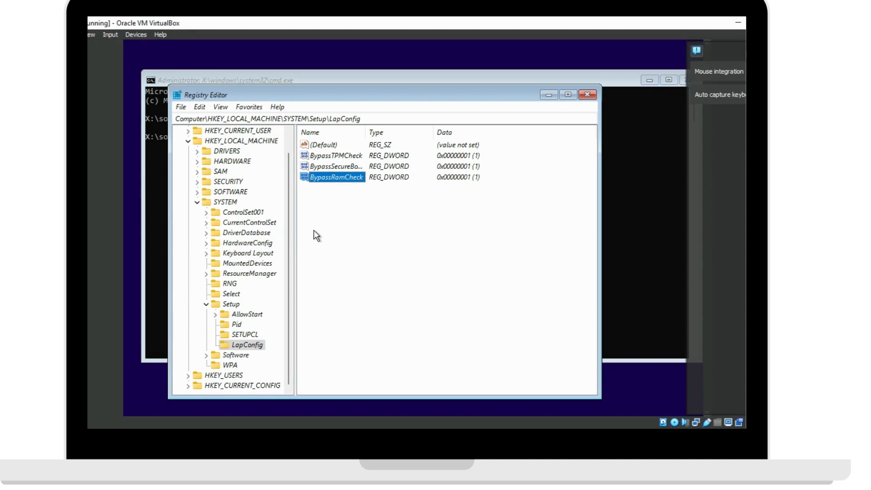
# Close the Registry Editor and the command prompt, and start the Windows installation.
pyautogui.click(586, 94)
pyautogui.click(680, 80)
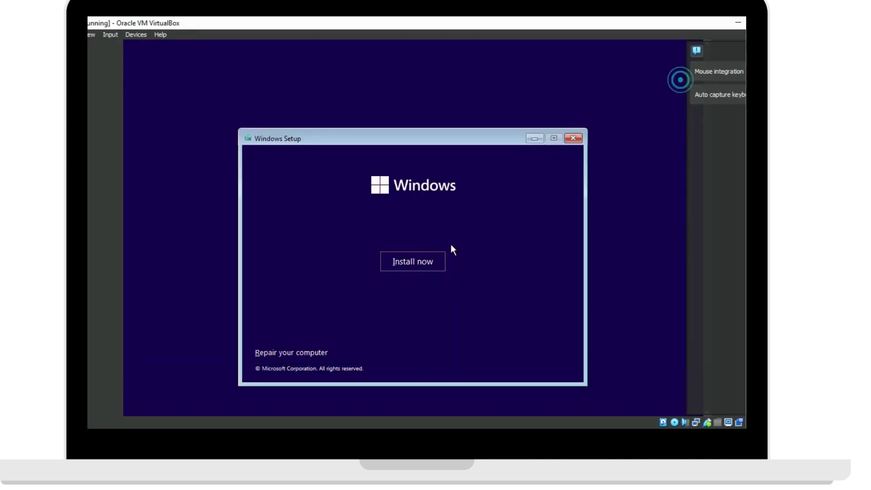
pyautogui.click(434, 257)
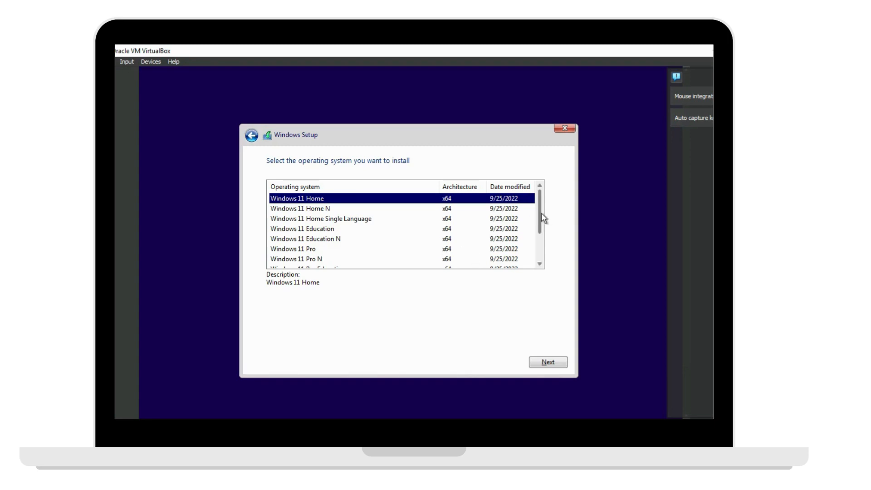
# Choose Windows 11 Home as the operating system, accept the Microsoft Software License Terms and continue to the installation type.
pyautogui.moveTo(539, 214)
pyautogui.mouseDown()
pyautogui.moveTo(540, 233)
pyautogui.moveTo(535, 214)
pyautogui.mouseUp()
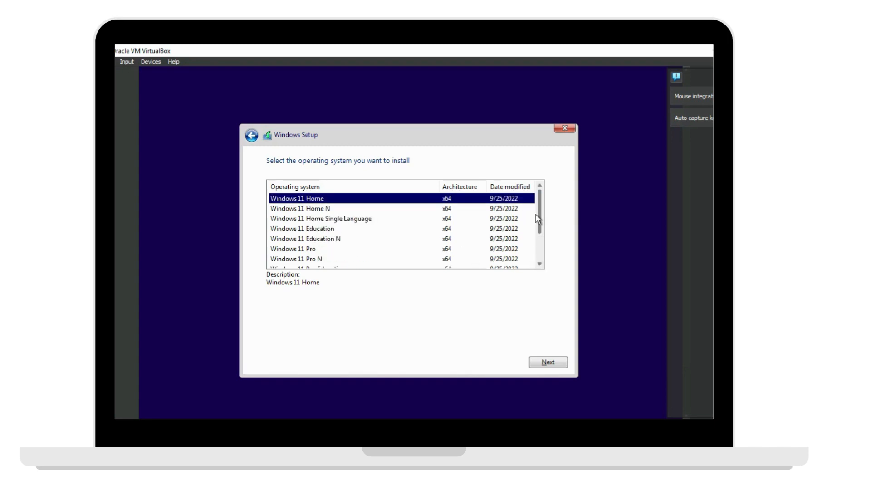
pyautogui.click(557, 362)
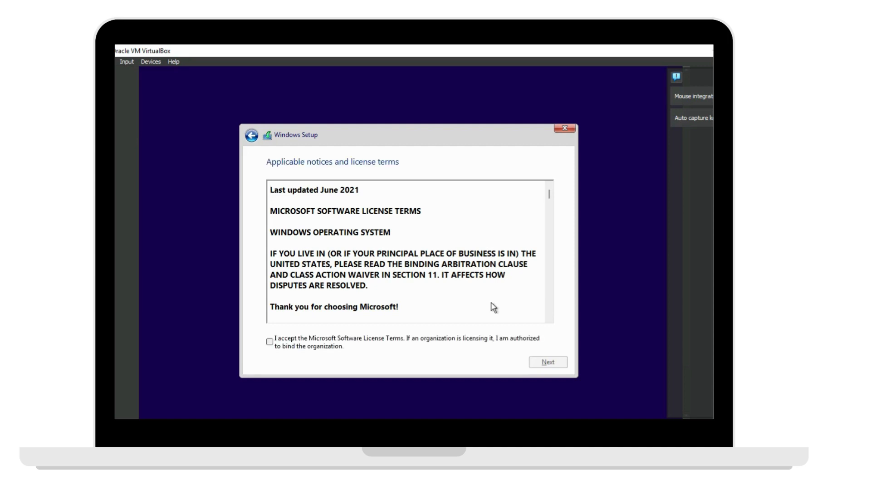
pyautogui.click(372, 333)
pyautogui.click(312, 337)
pyautogui.click(276, 343)
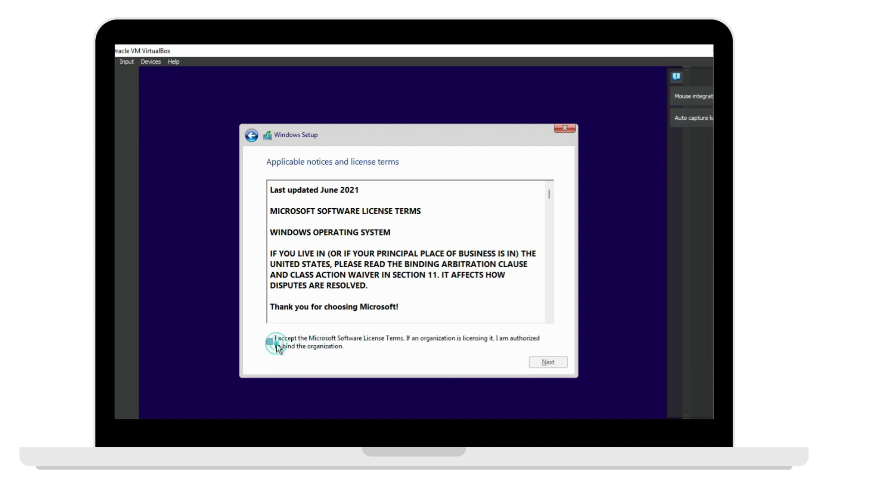
pyautogui.click(551, 362)
pyautogui.click(273, 337)
pyautogui.click(553, 360)
pyautogui.click(270, 341)
pyautogui.click(546, 362)
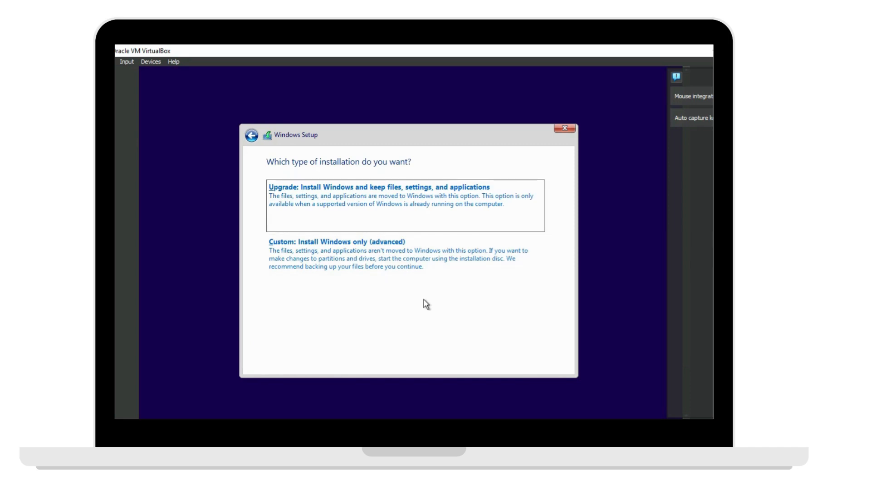
# Choose the custom installation of Windows only and install it on Drive 0 Unallocated Space.
pyautogui.click(413, 270)
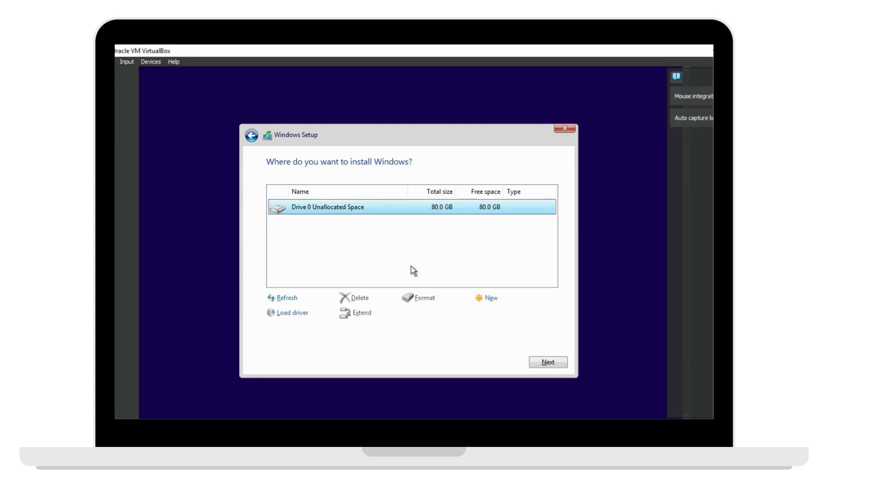
pyautogui.click(538, 360)
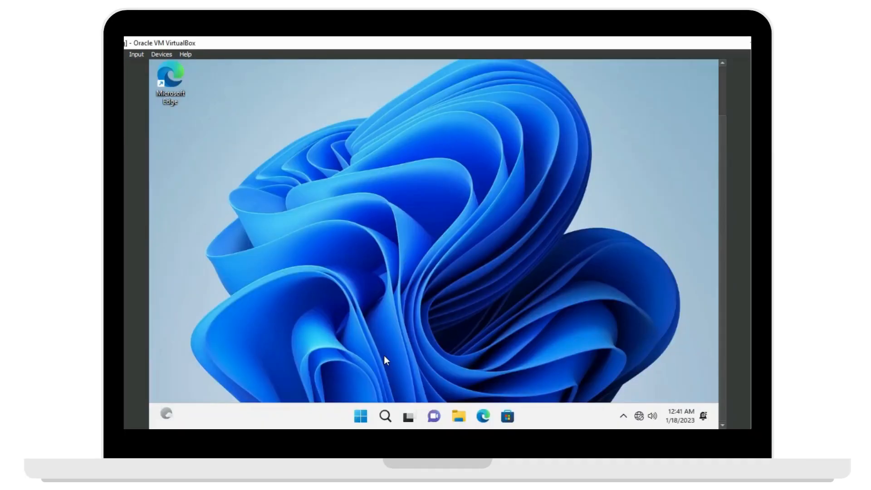
# Open the system's About page in the Windows 11 Settings and review the device and Windows specifications.
pyautogui.click(363, 418)
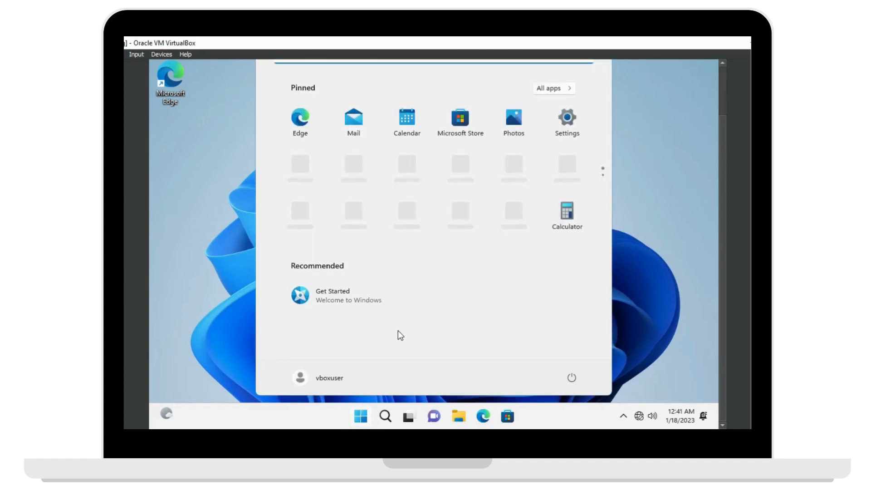
pyautogui.click(564, 127)
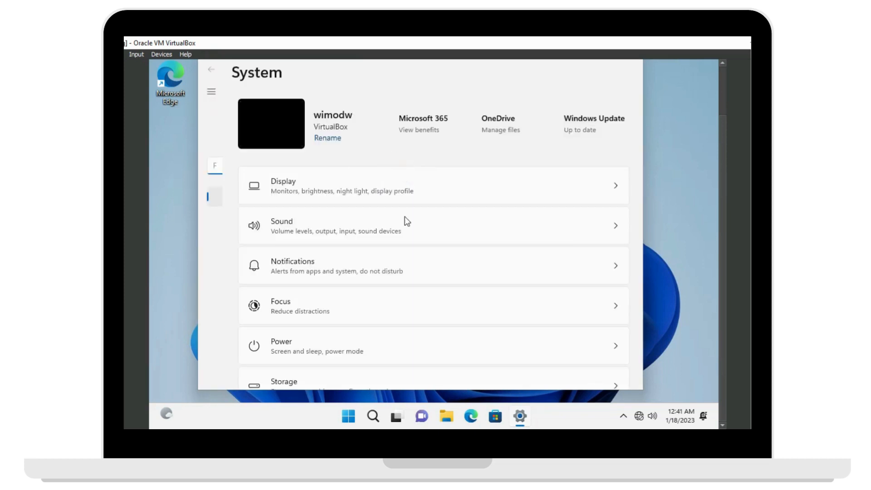
pyautogui.scroll(-4, 551, 262)
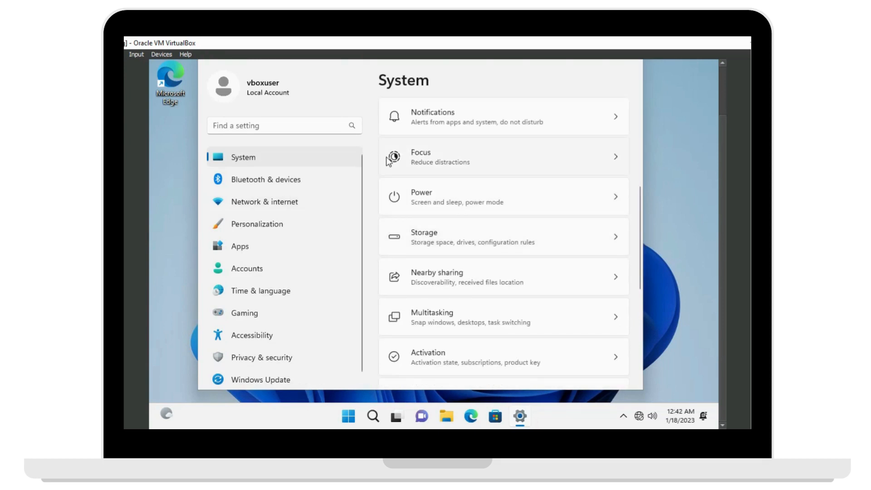
pyautogui.scroll(-5, 522, 254)
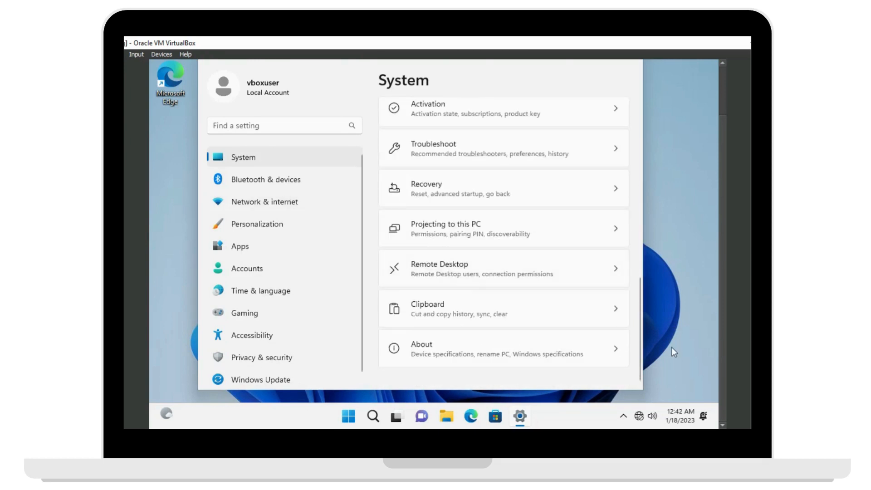
pyautogui.click(557, 349)
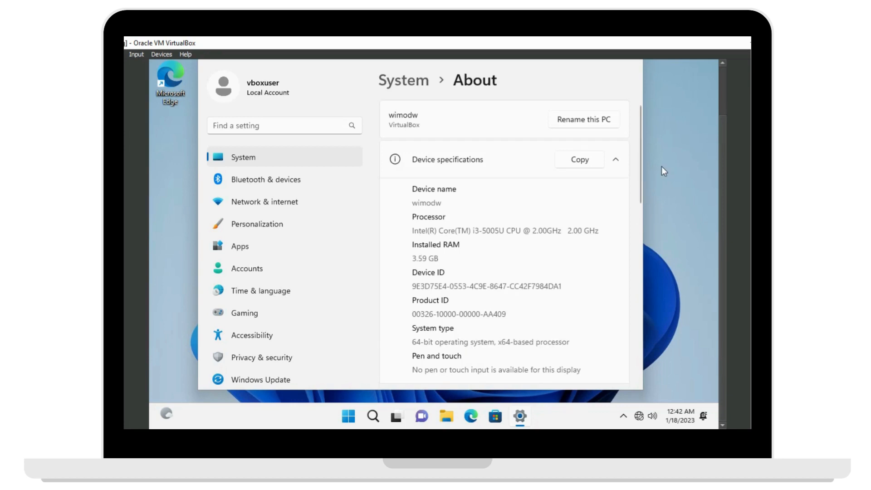
pyautogui.moveTo(637, 176); pyautogui.dragTo(640, 262)
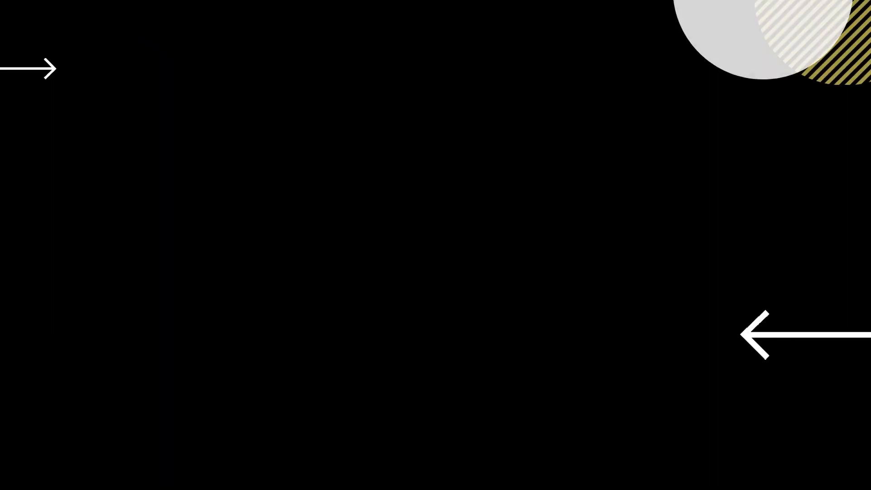